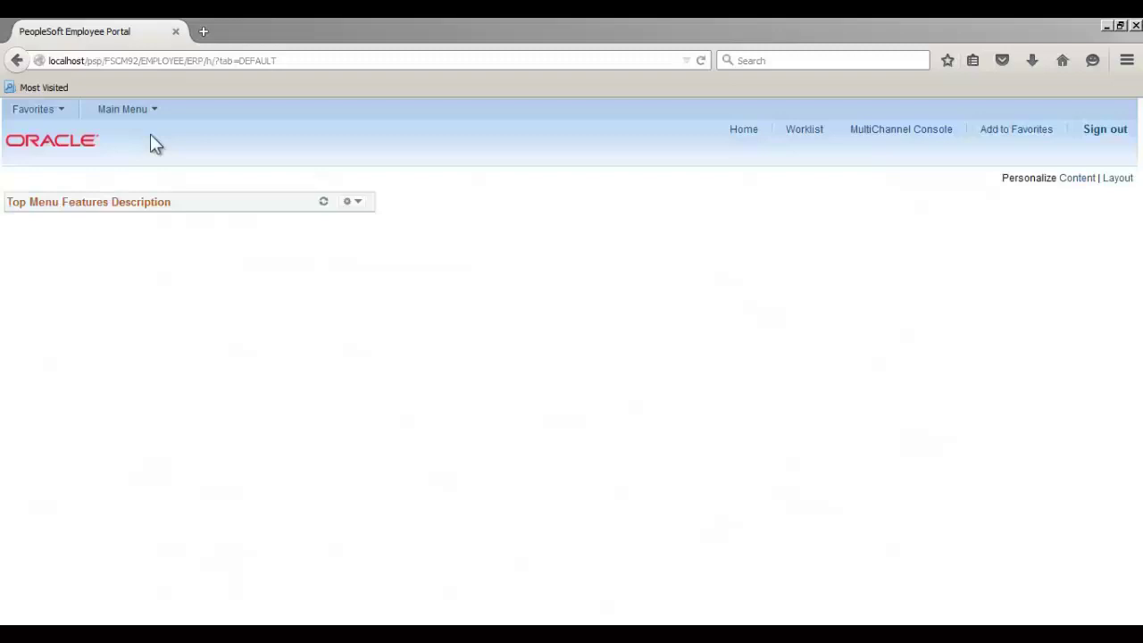
# Go to Billing > Maintain Bills > Standard Billing and start adding a new bill
pyautogui.click(122, 109)
pyautogui.moveTo(194, 259)
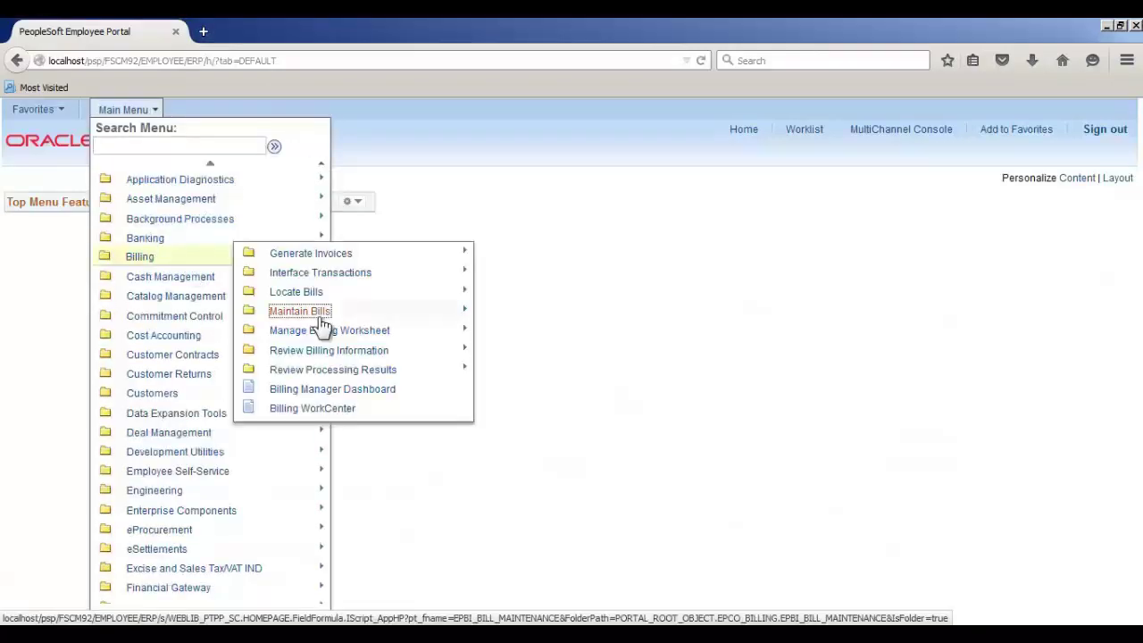
pyautogui.moveTo(320, 323)
pyautogui.scroll(-5, 531, 411)
pyautogui.click(473, 568)
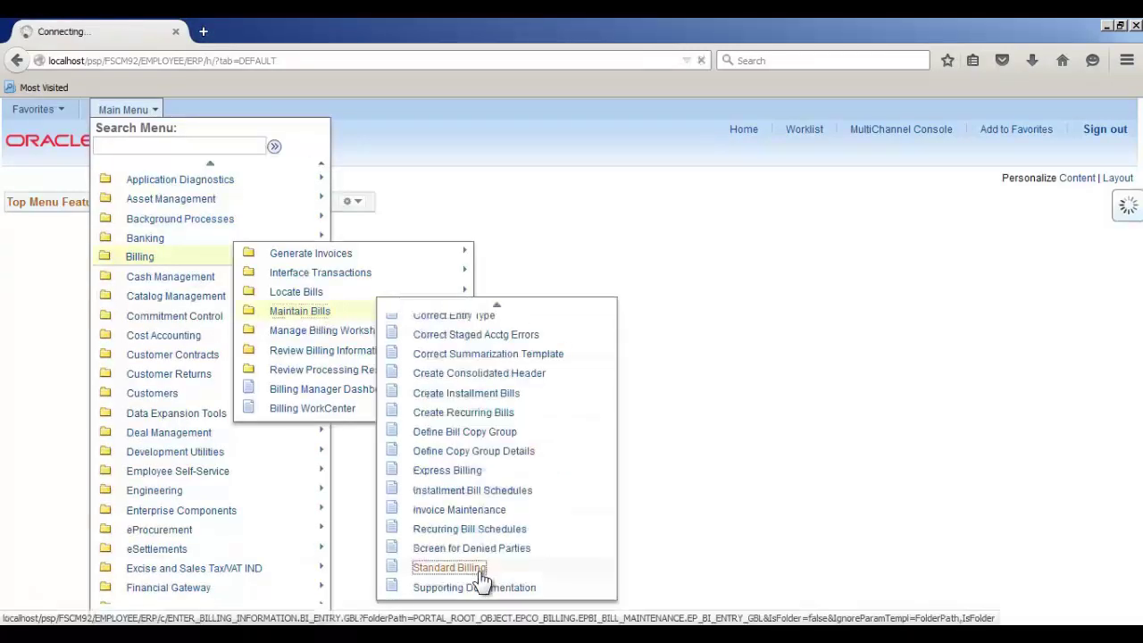
pyautogui.click(176, 243)
# Choose bill type AM and source ASSETS, enter the customer, and date it 06/28/2015
pyautogui.click(130, 327)
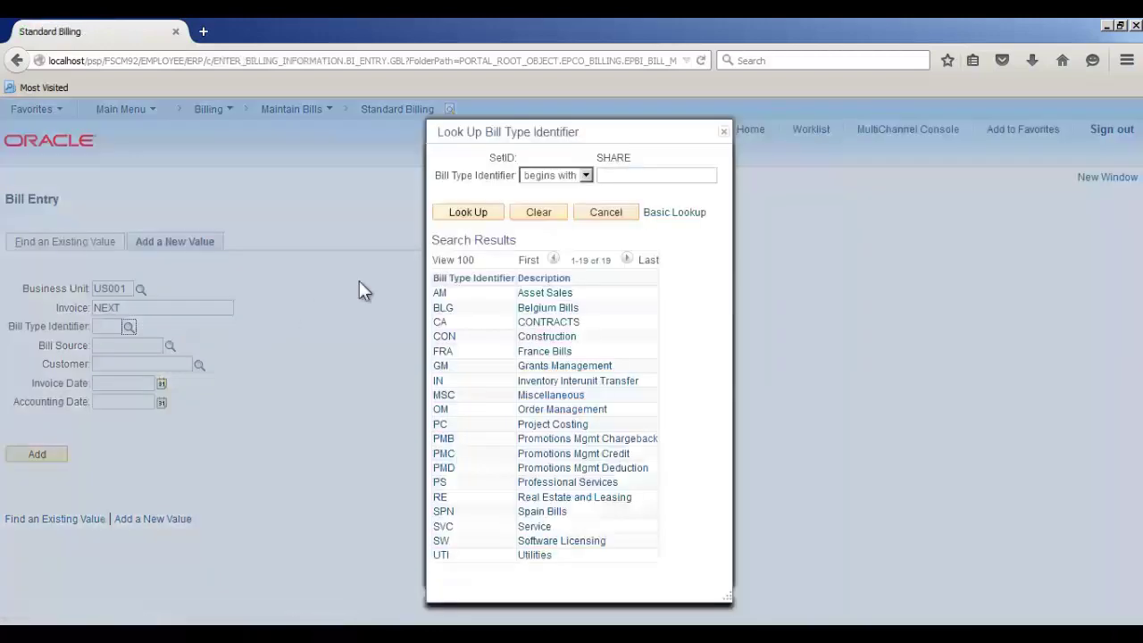
pyautogui.click(439, 292)
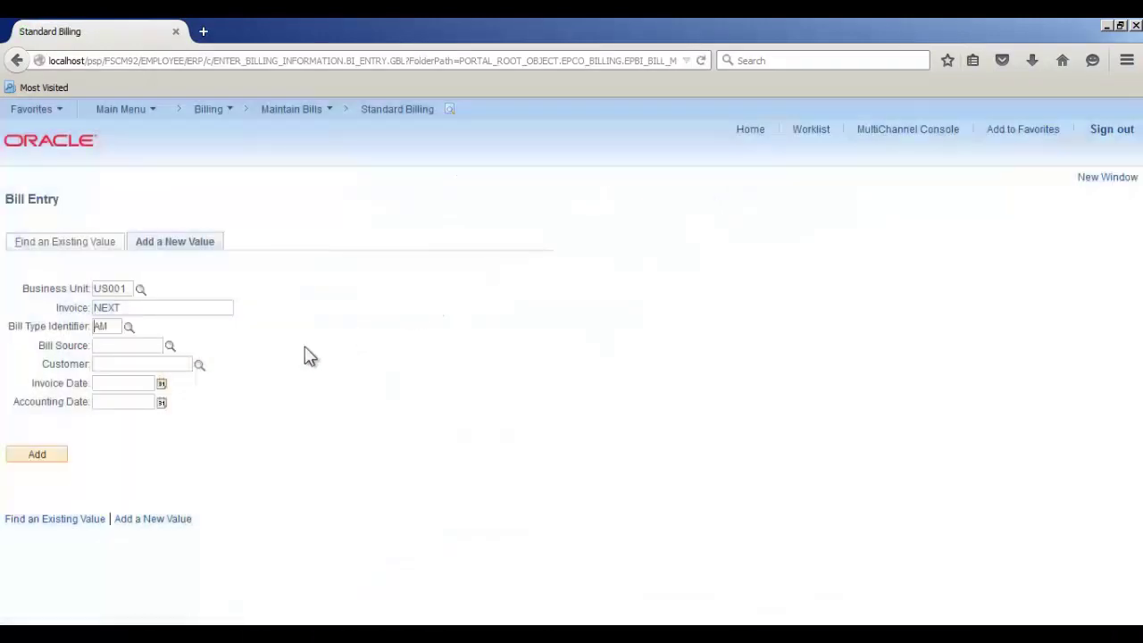
pyautogui.click(170, 347)
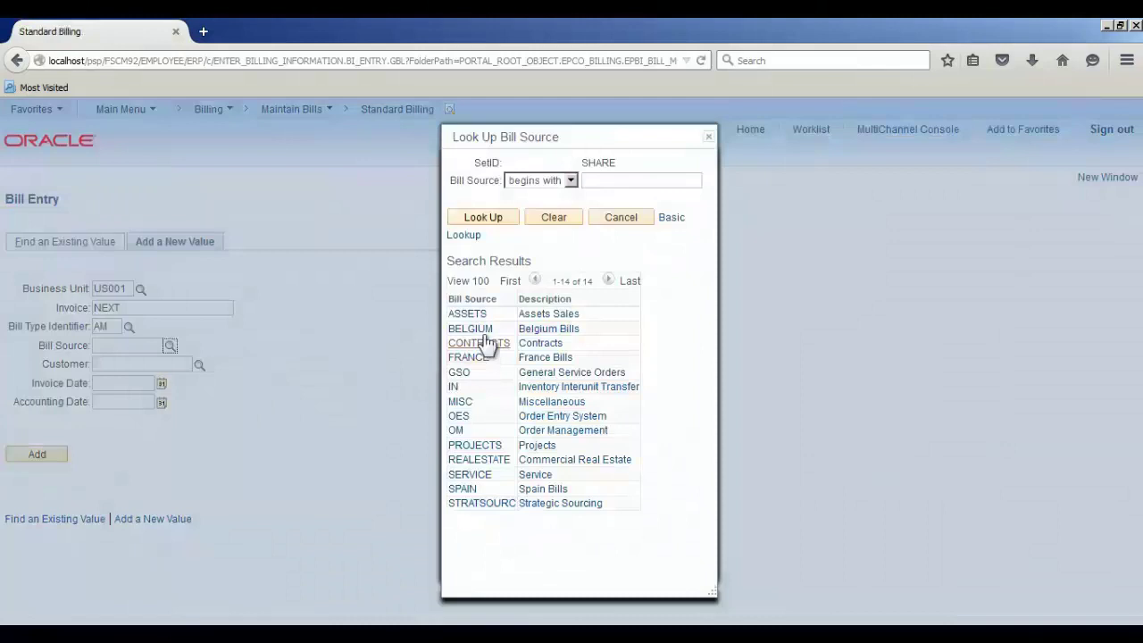
pyautogui.click(468, 315)
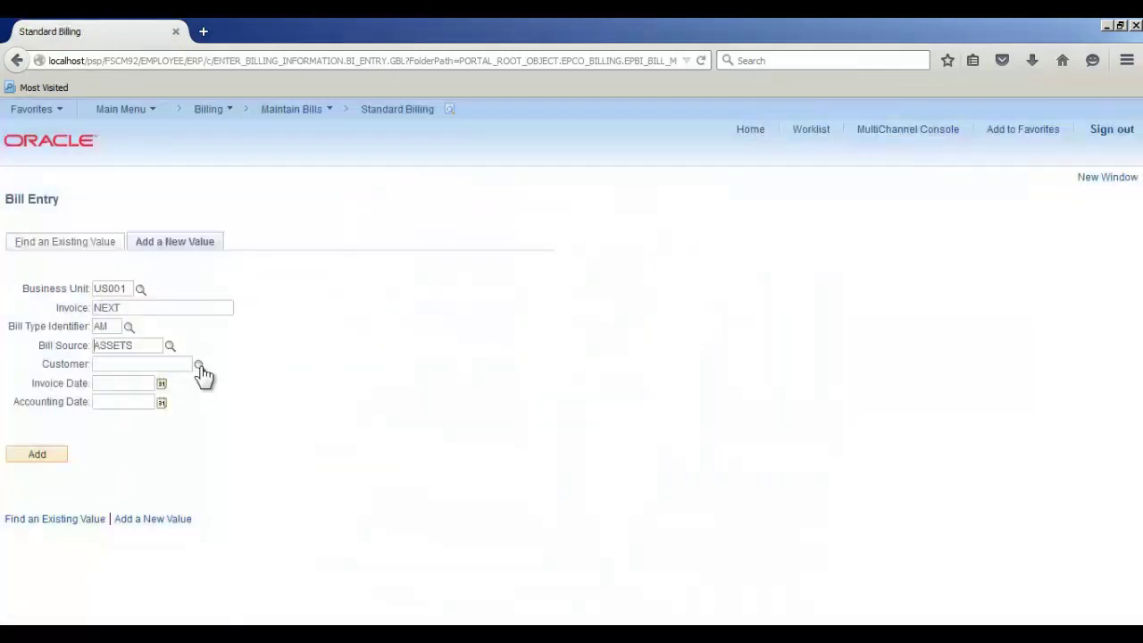
pyautogui.press('Tab')
pyautogui.press('Tab')
pyautogui.write('1001')
pyautogui.click(161, 384)
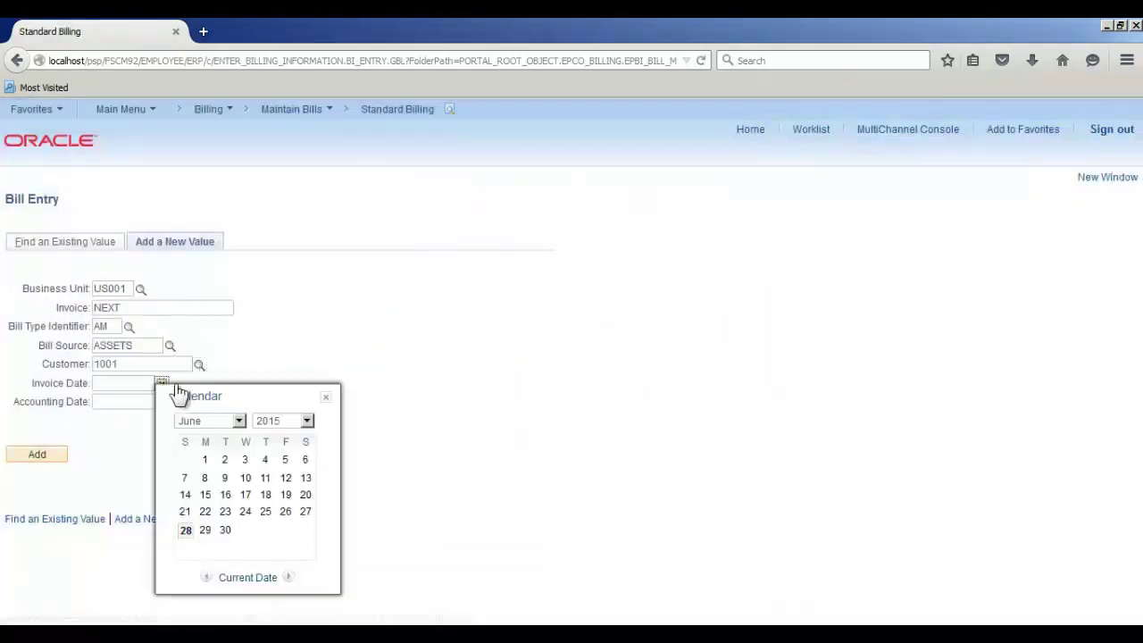
pyautogui.click(185, 530)
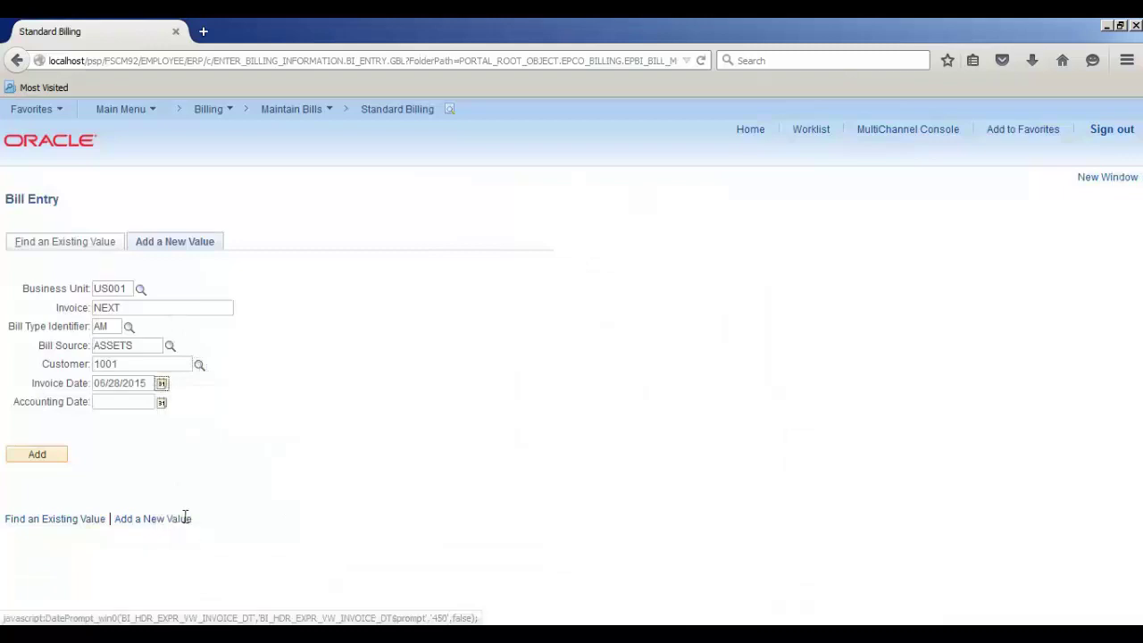
# Add the bill and give its first line table ID with charge LT8000 Laptop Computer at 5,600
pyautogui.click(36, 457)
pyautogui.click(130, 200)
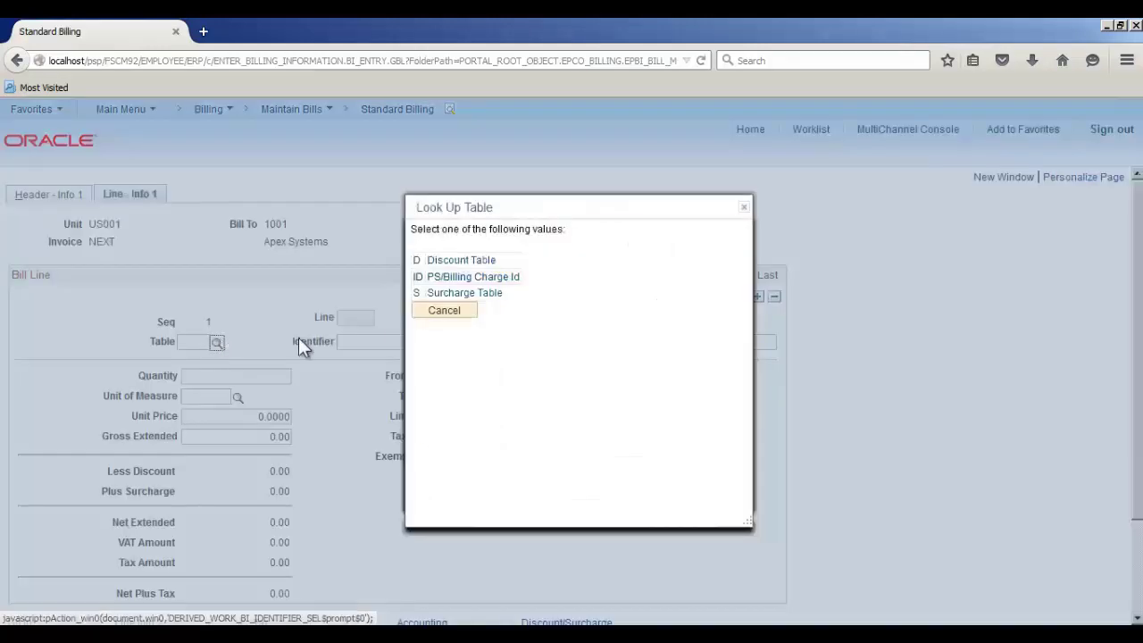
pyautogui.click(474, 284)
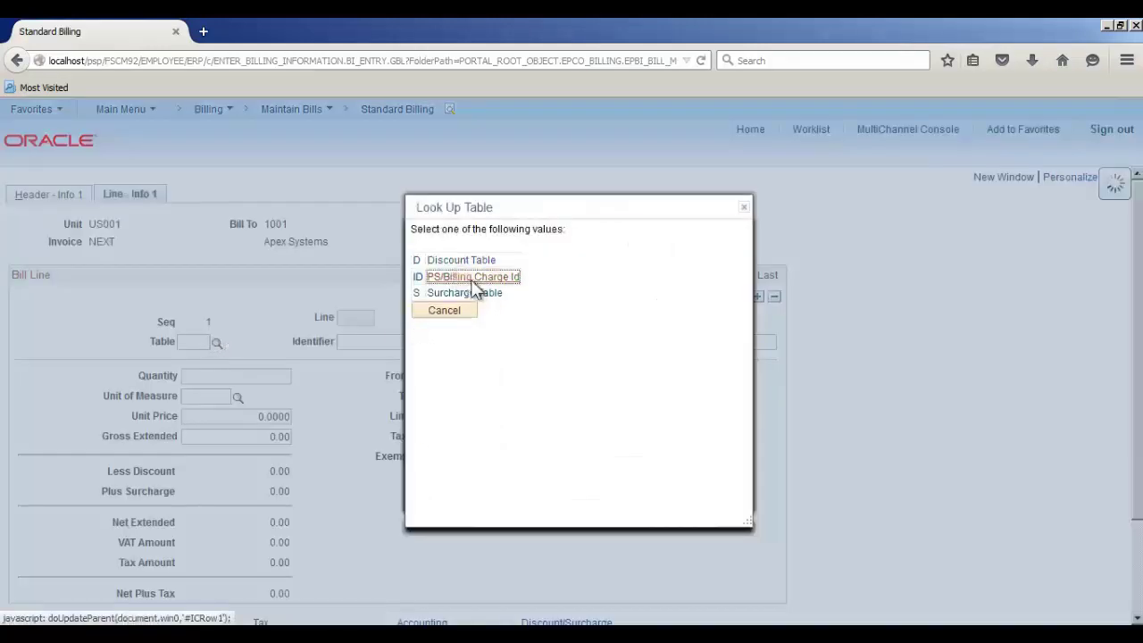
pyautogui.click(480, 344)
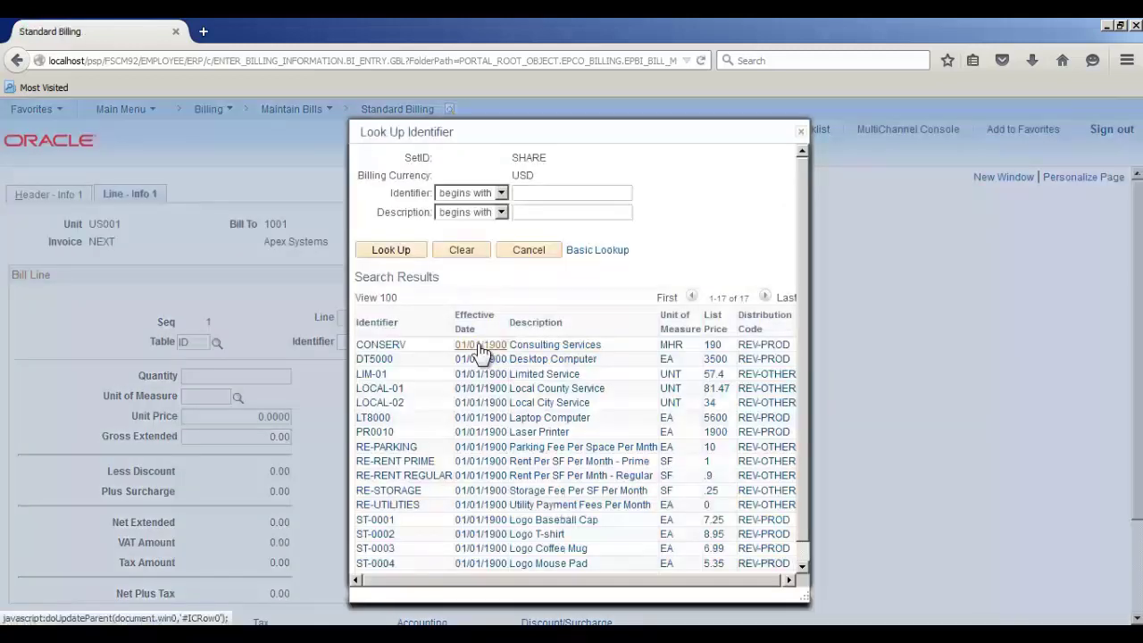
pyautogui.click(527, 418)
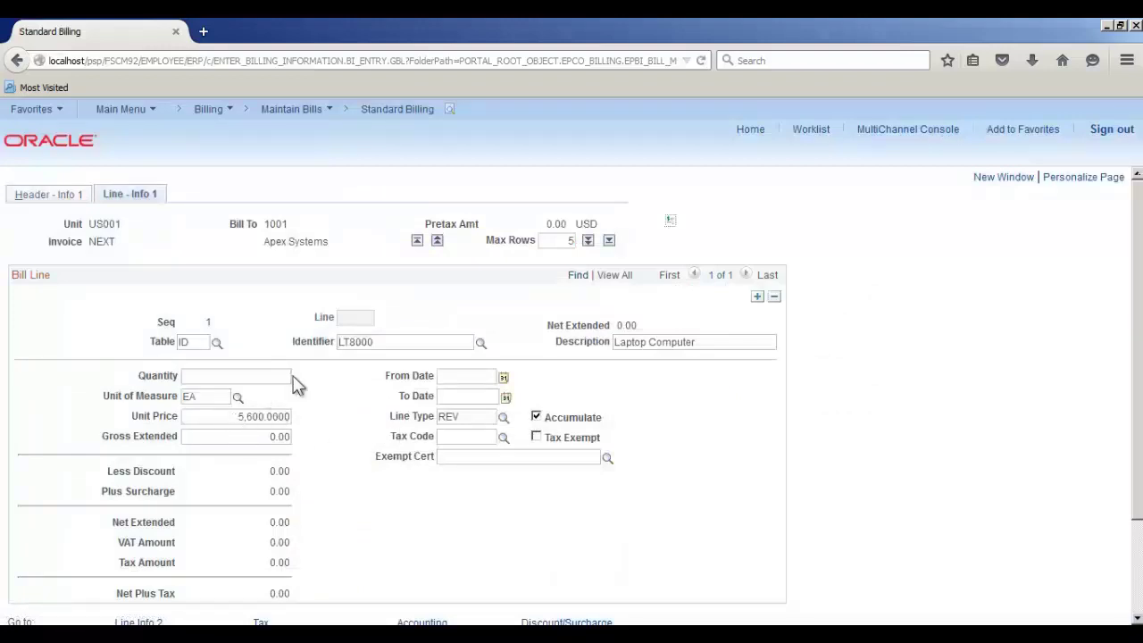
# Save the bill to get an invoice number, then set its status to RDY and save again
pyautogui.click(52, 198)
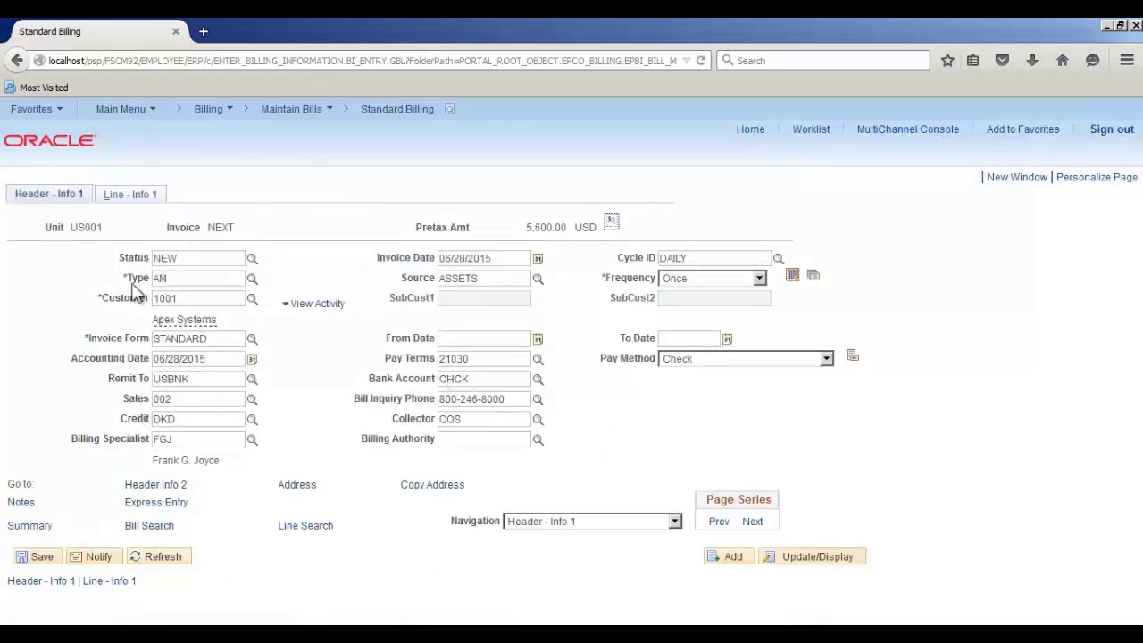
pyautogui.click(45, 558)
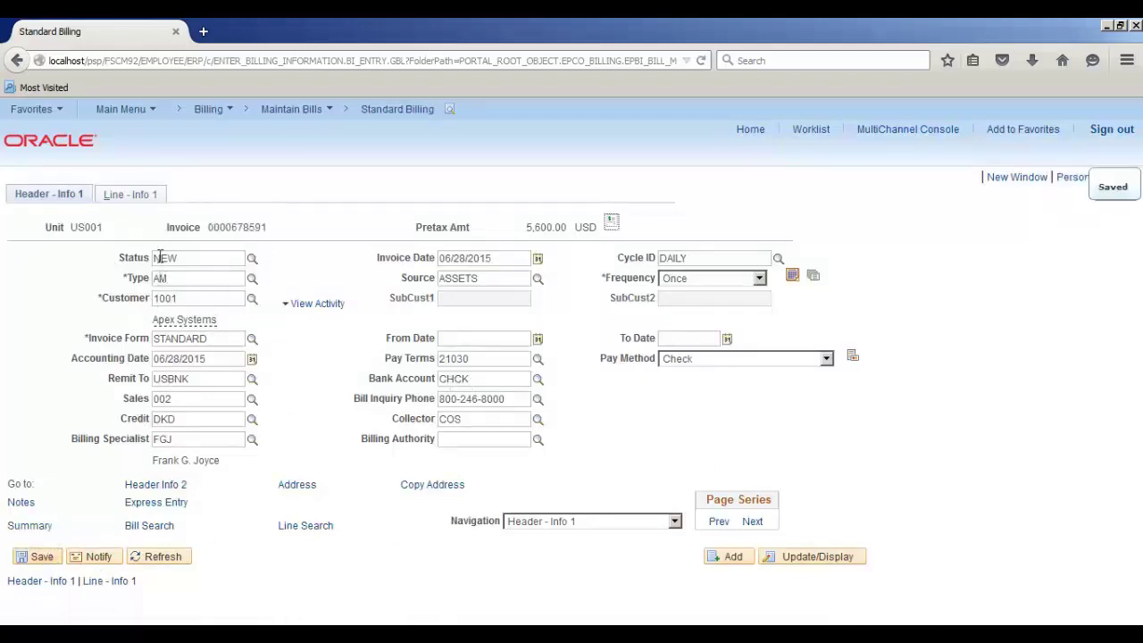
pyautogui.click(253, 261)
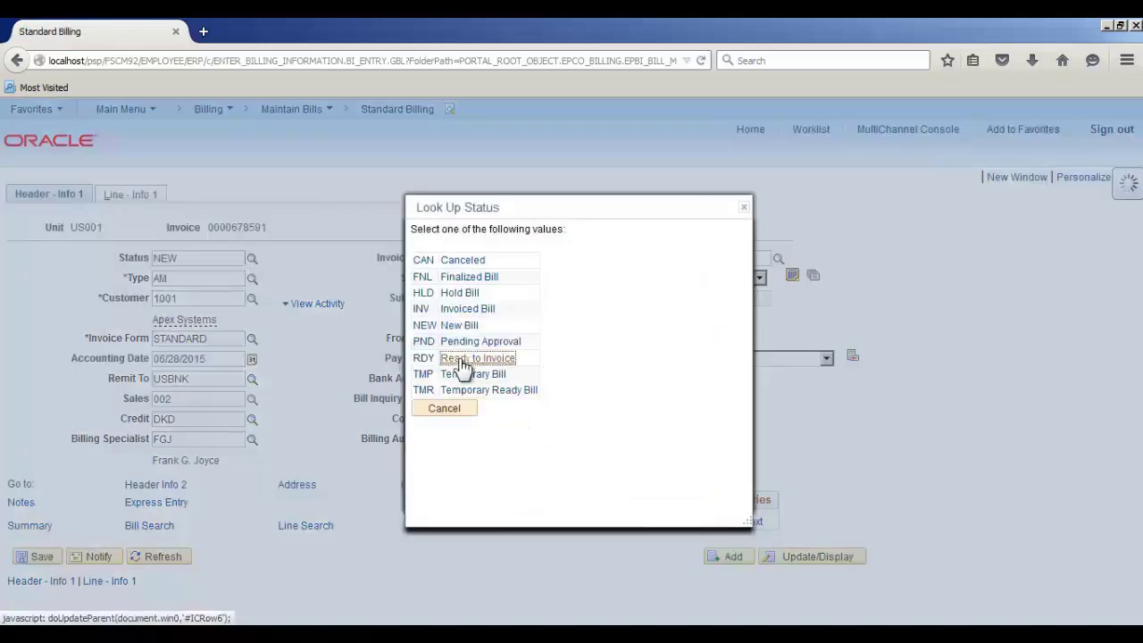
pyautogui.click(433, 288)
pyautogui.click(52, 562)
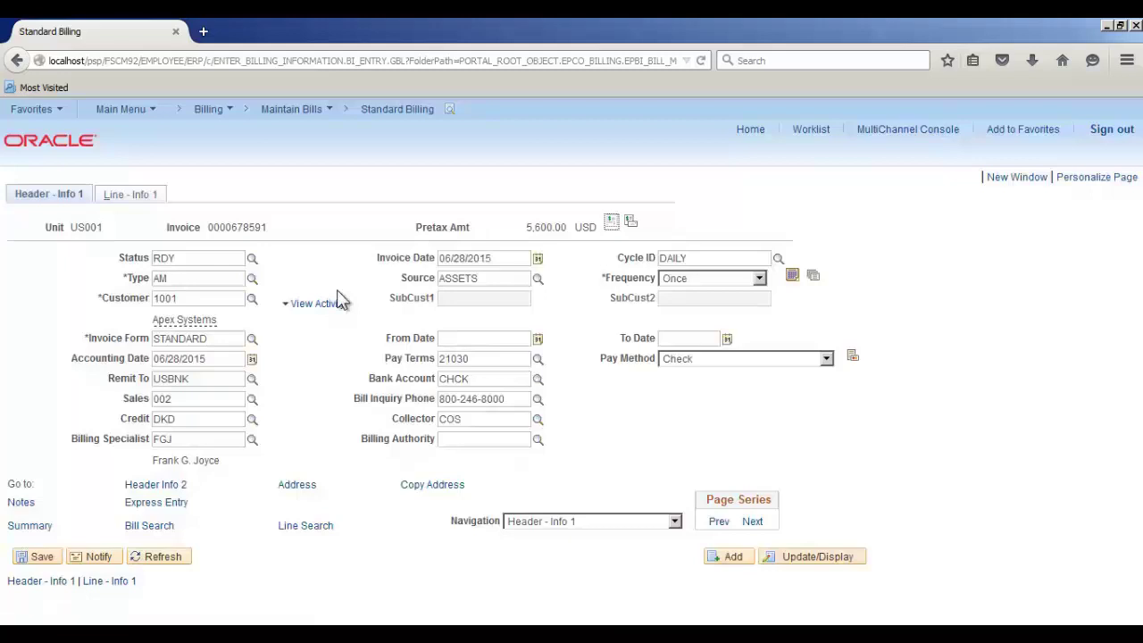
# Open Single Action Invoice run control 1 and select its old From Invoice number
pyautogui.moveTo(216, 116)
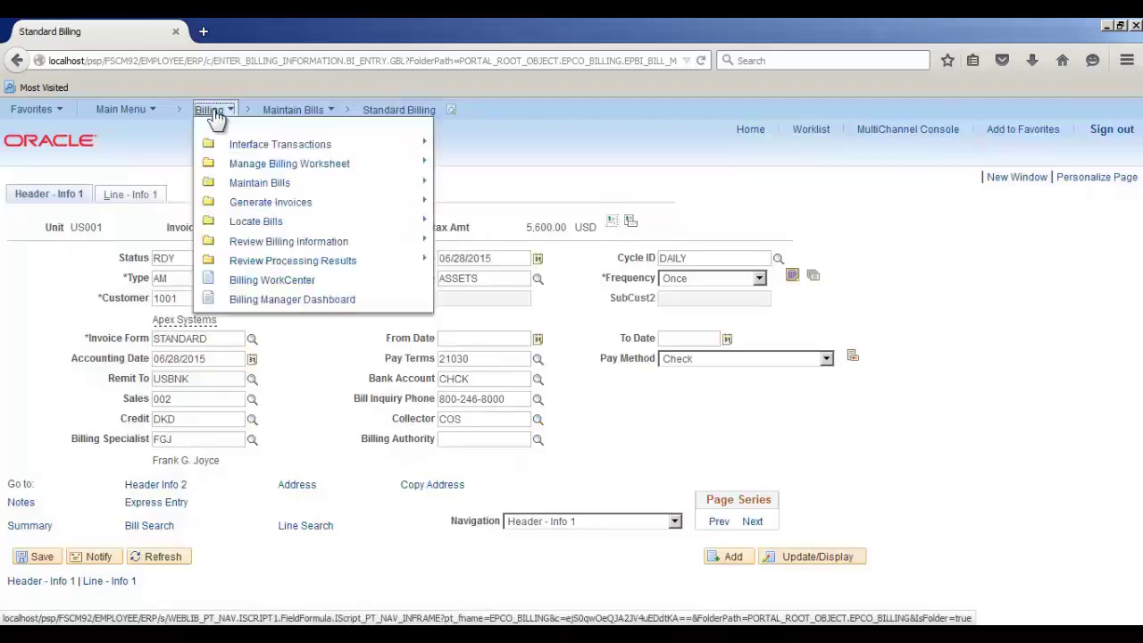
pyautogui.moveTo(305, 211)
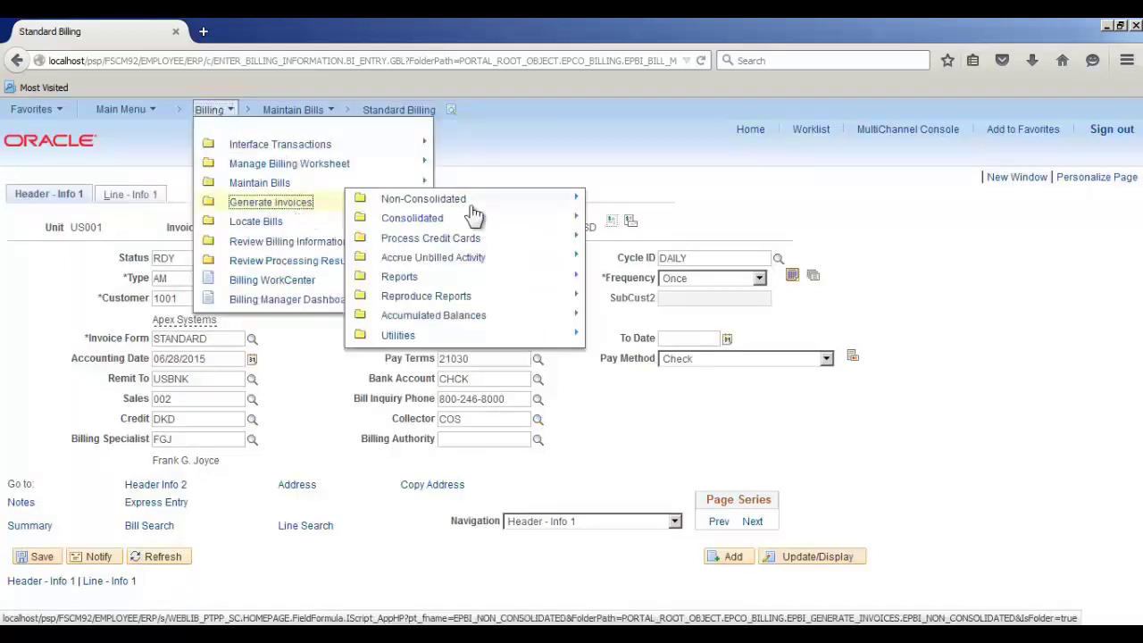
pyautogui.moveTo(474, 208)
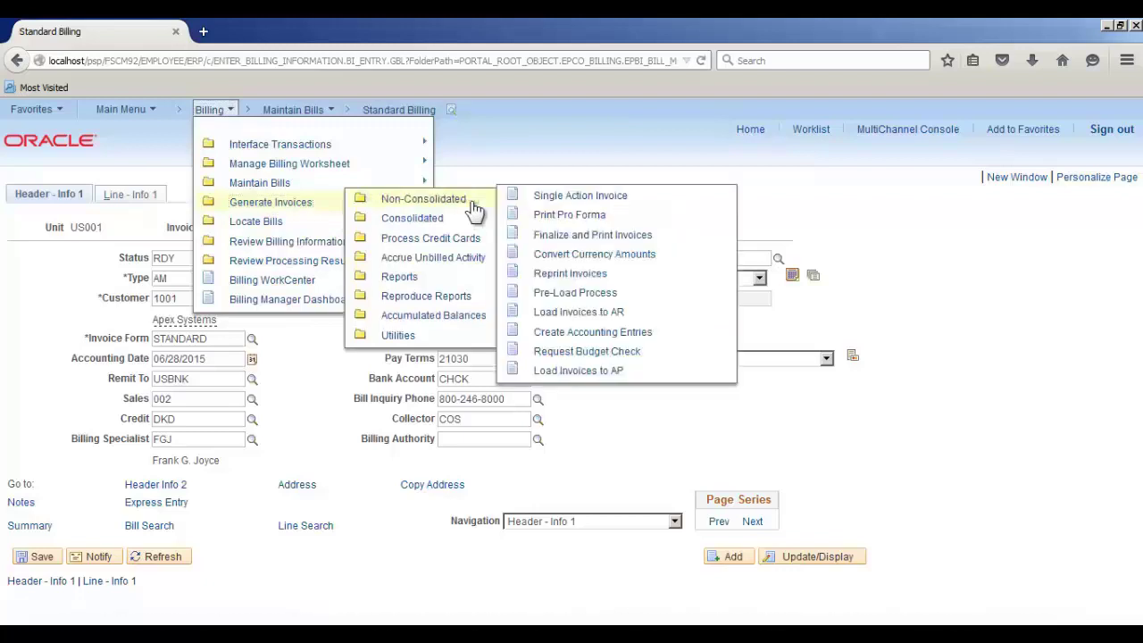
pyautogui.click(585, 201)
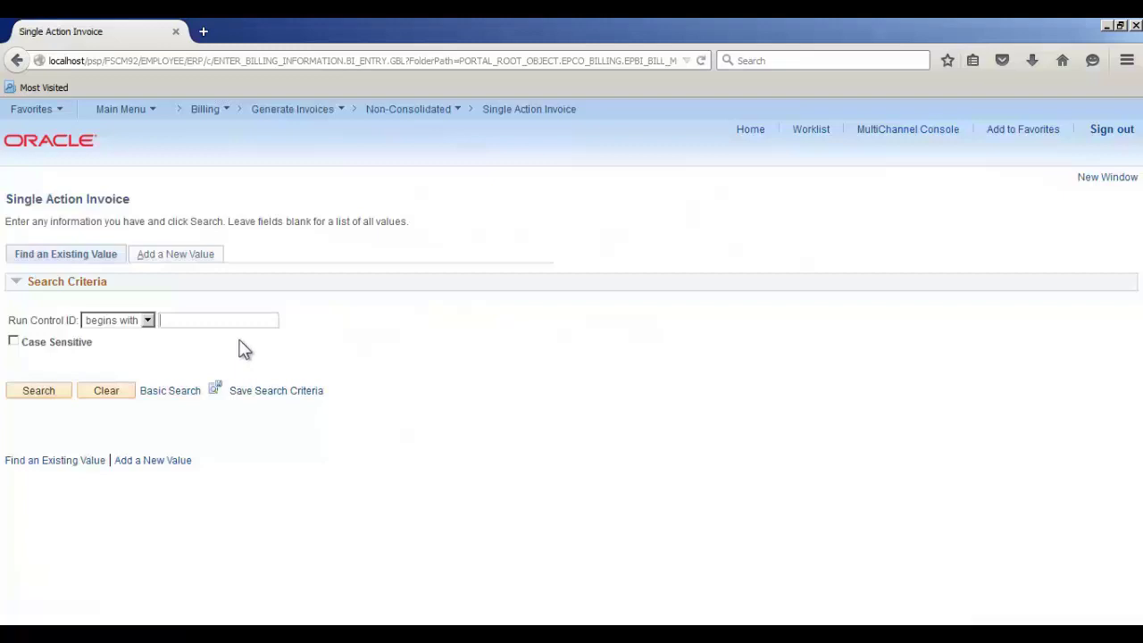
pyautogui.write('1')
pyautogui.press('Return')
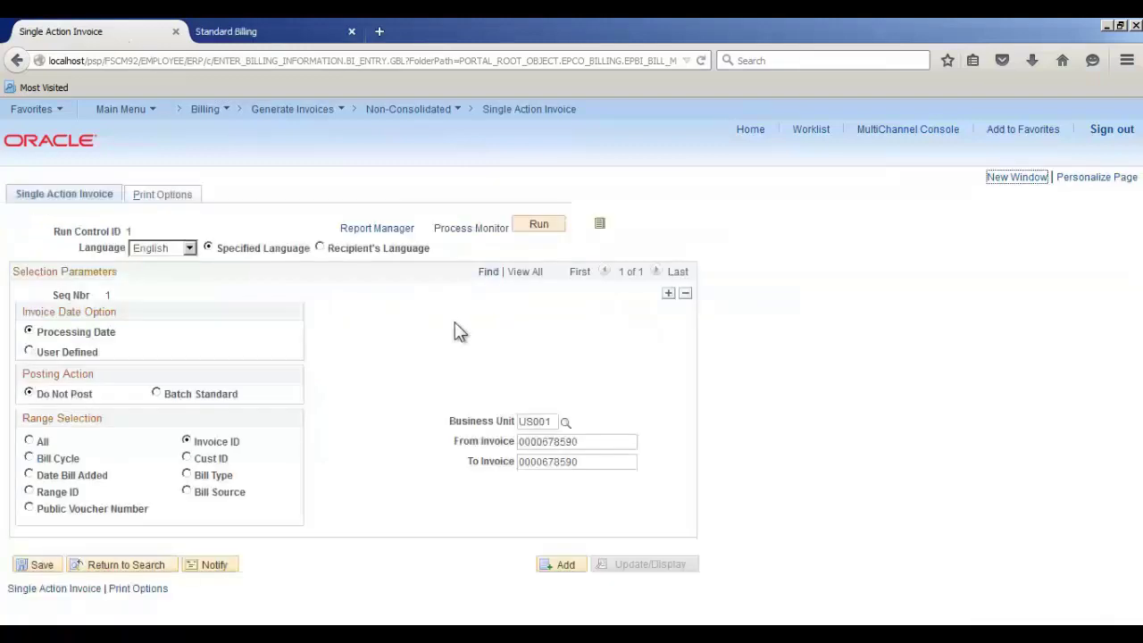
pyautogui.moveTo(629, 441); pyautogui.dragTo(504, 450)
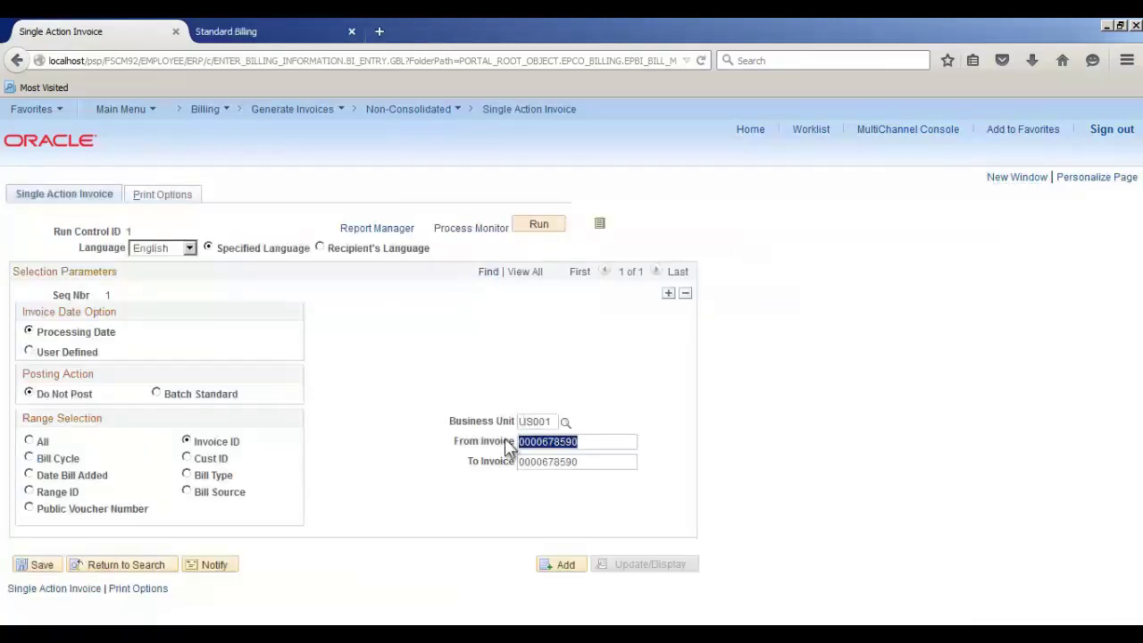
pyautogui.write('0000678591')
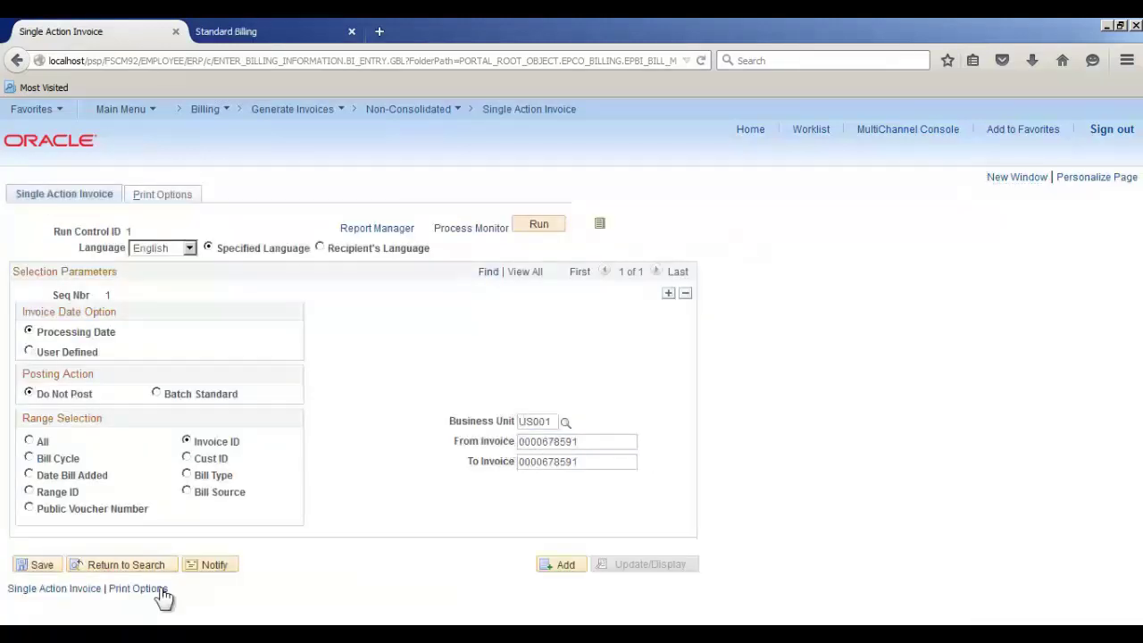
pyautogui.click(40, 564)
pyautogui.click(541, 224)
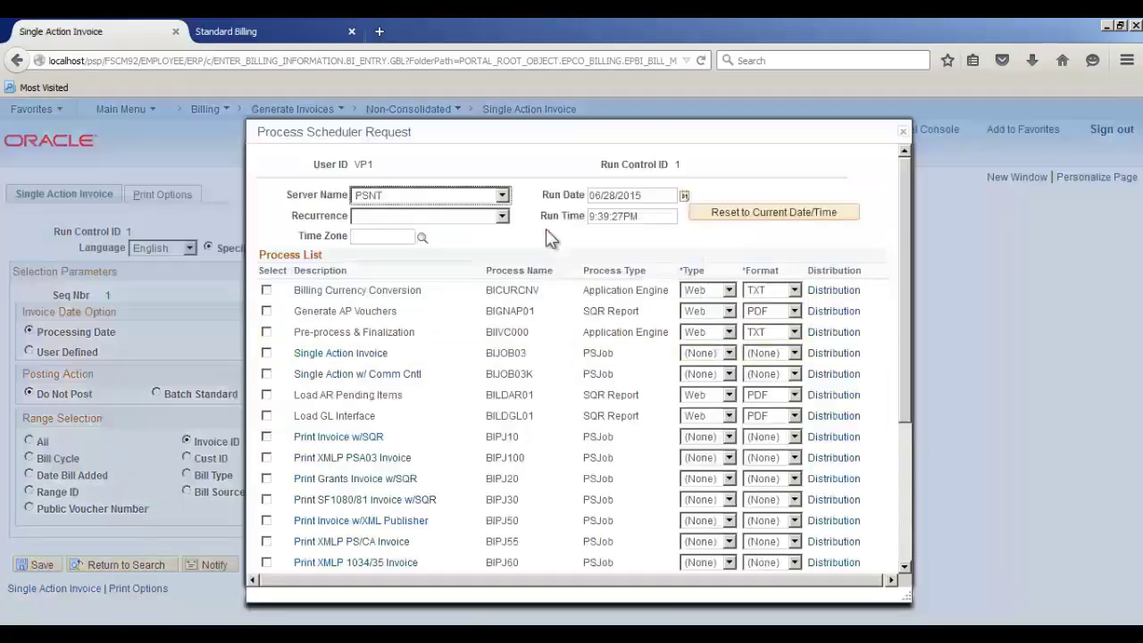
pyautogui.scroll(-5, 365, 332)
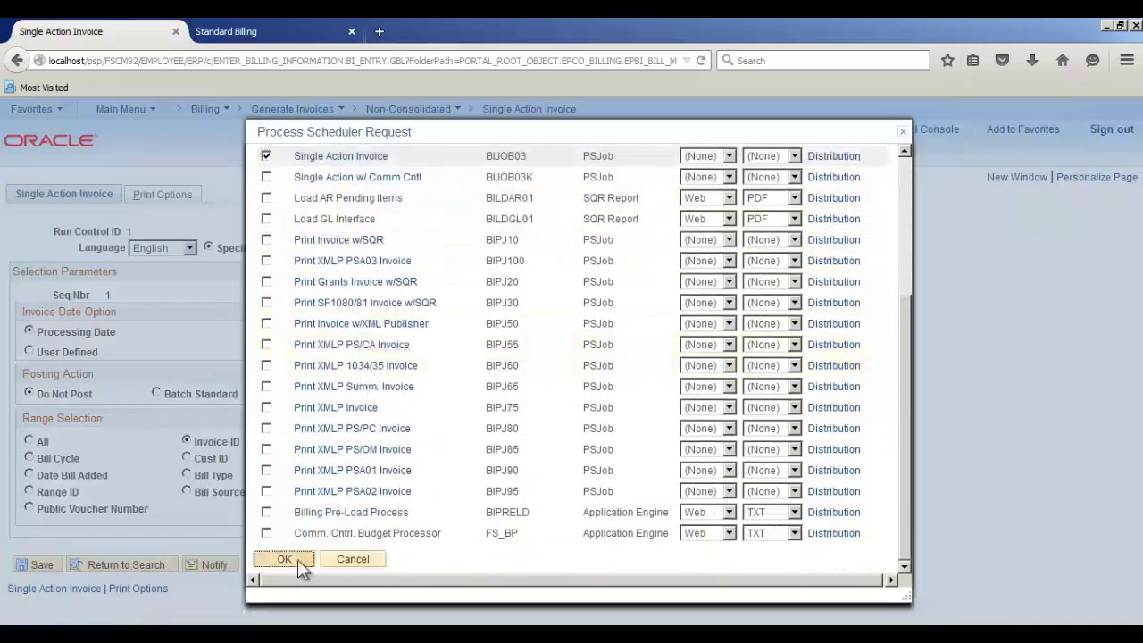
pyautogui.click(277, 556)
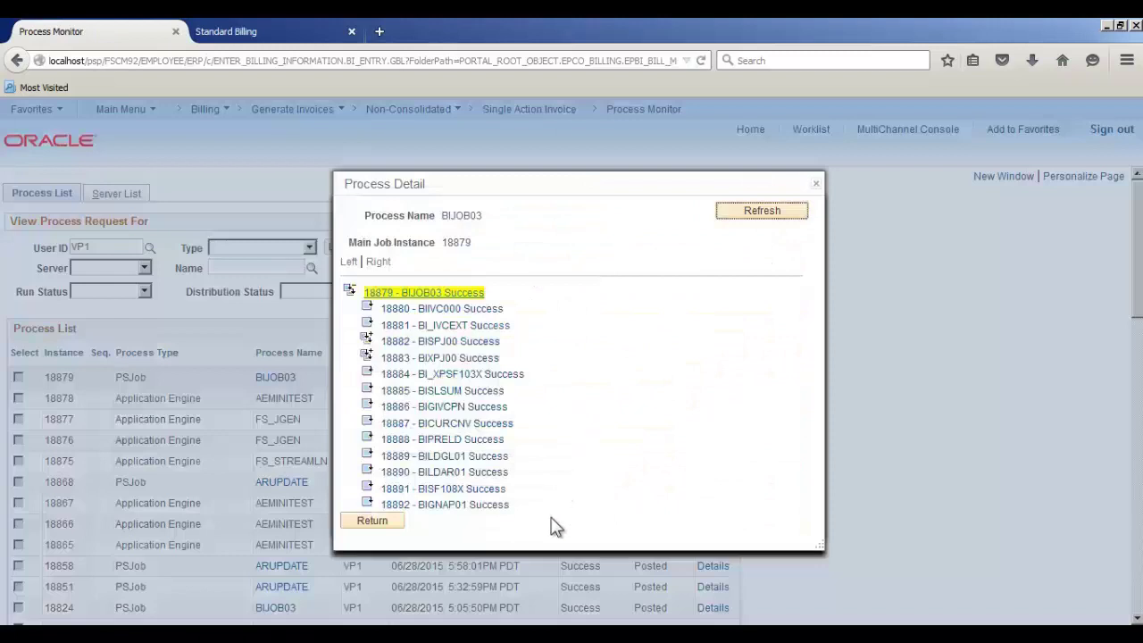
# Check the BILDAR01 message log for pending group 157 of 5,600.00, then return to the process list
pyautogui.click(457, 473)
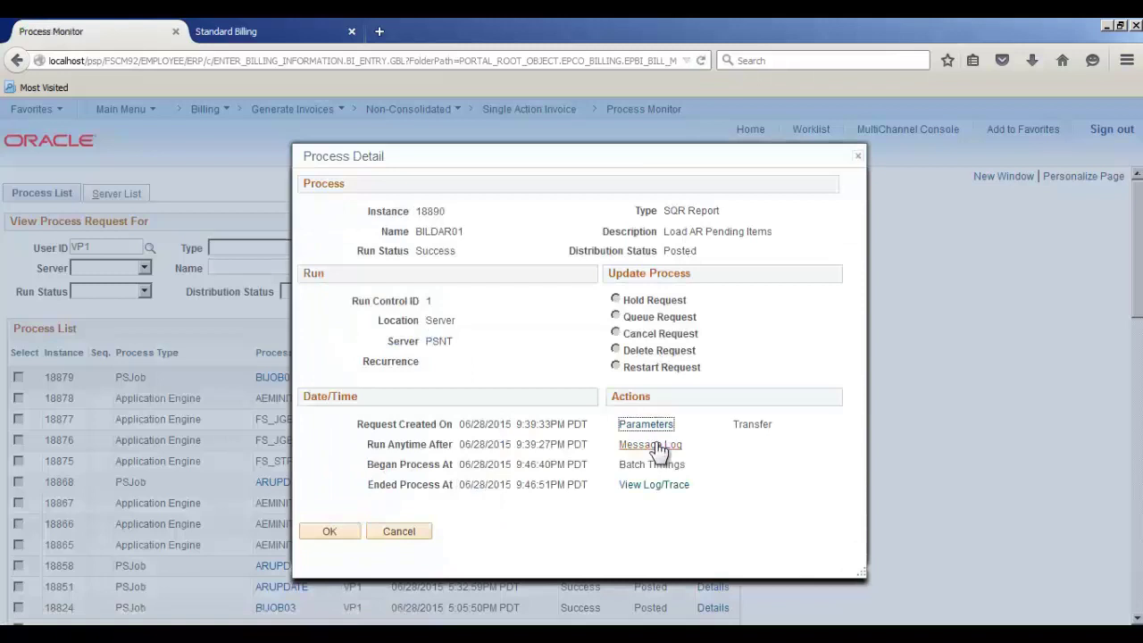
pyautogui.click(656, 445)
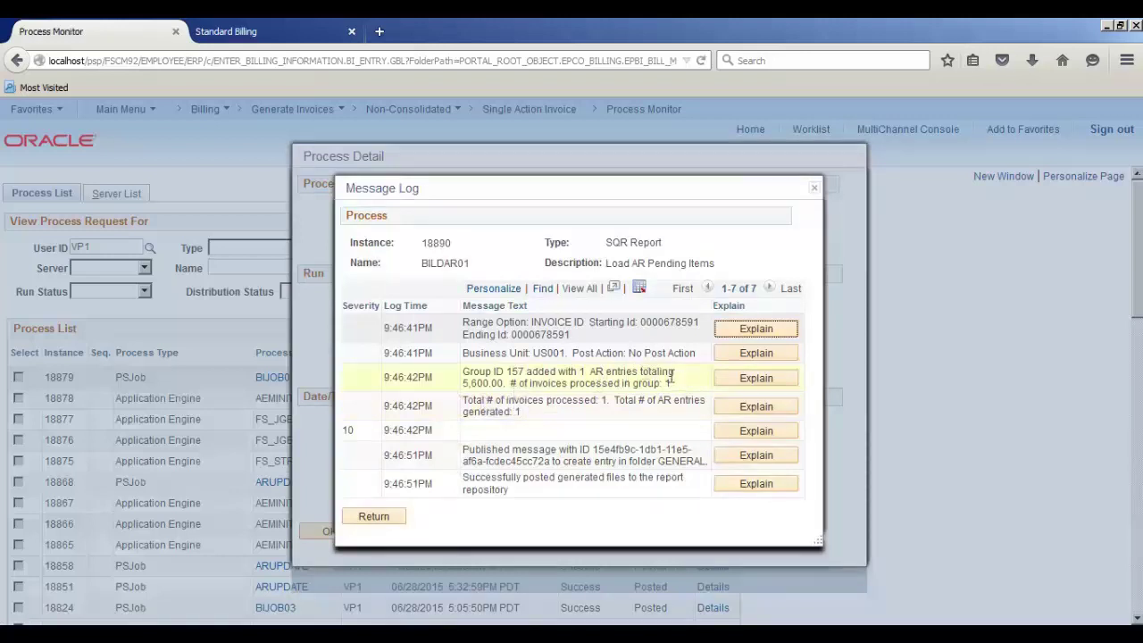
pyautogui.click(397, 516)
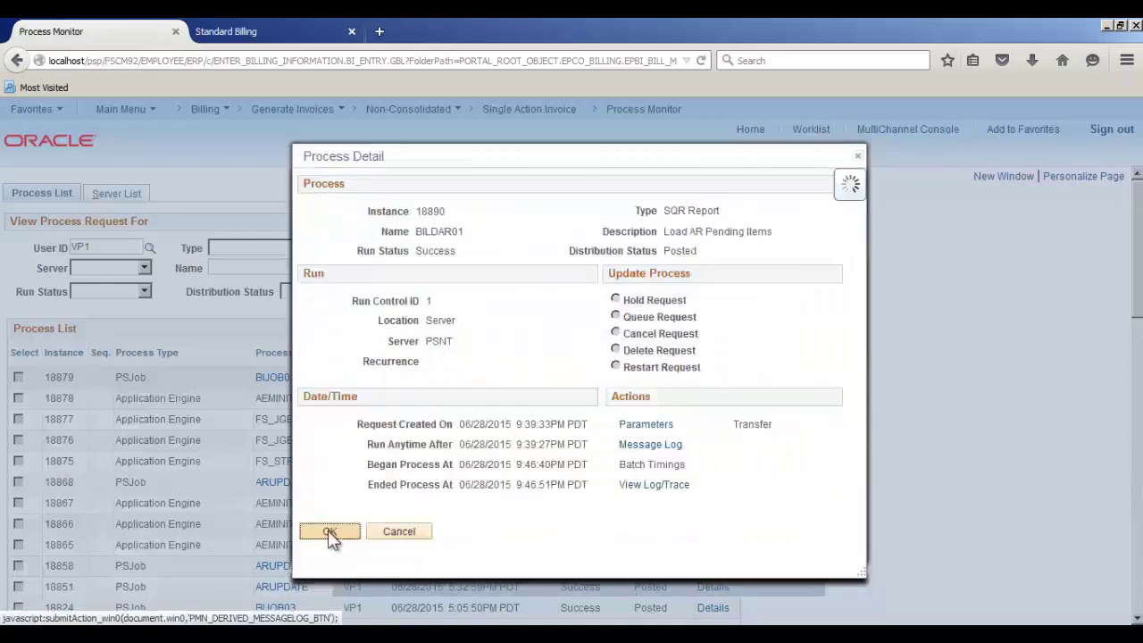
pyautogui.click(330, 533)
pyautogui.click(399, 521)
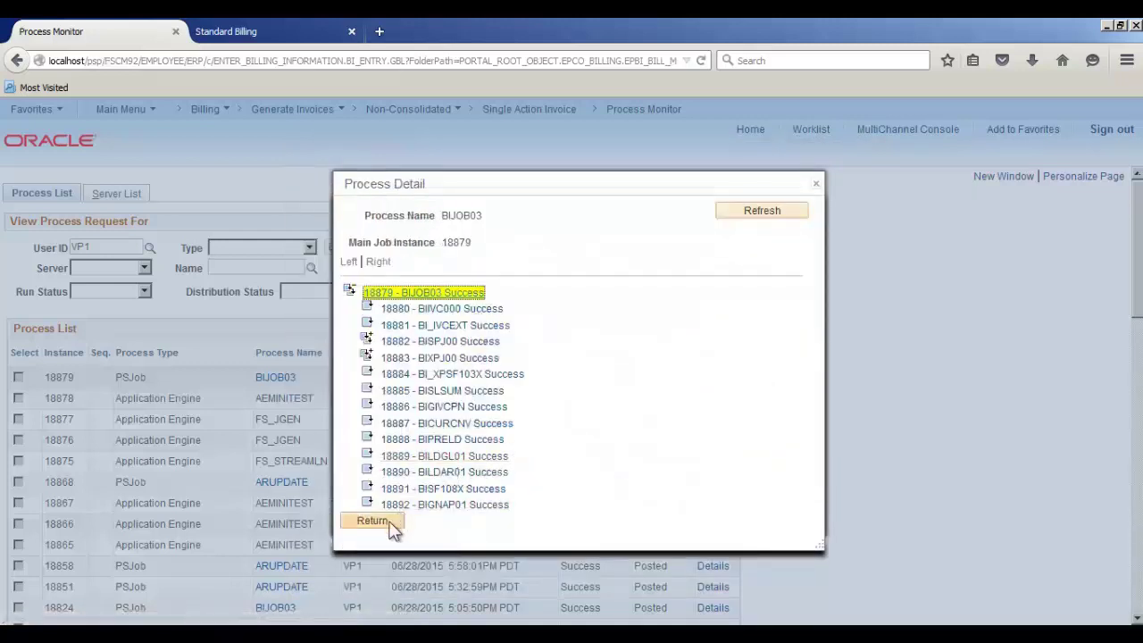
# Search all pending item groups, sort by entered date, and open group 157
pyautogui.click(121, 109)
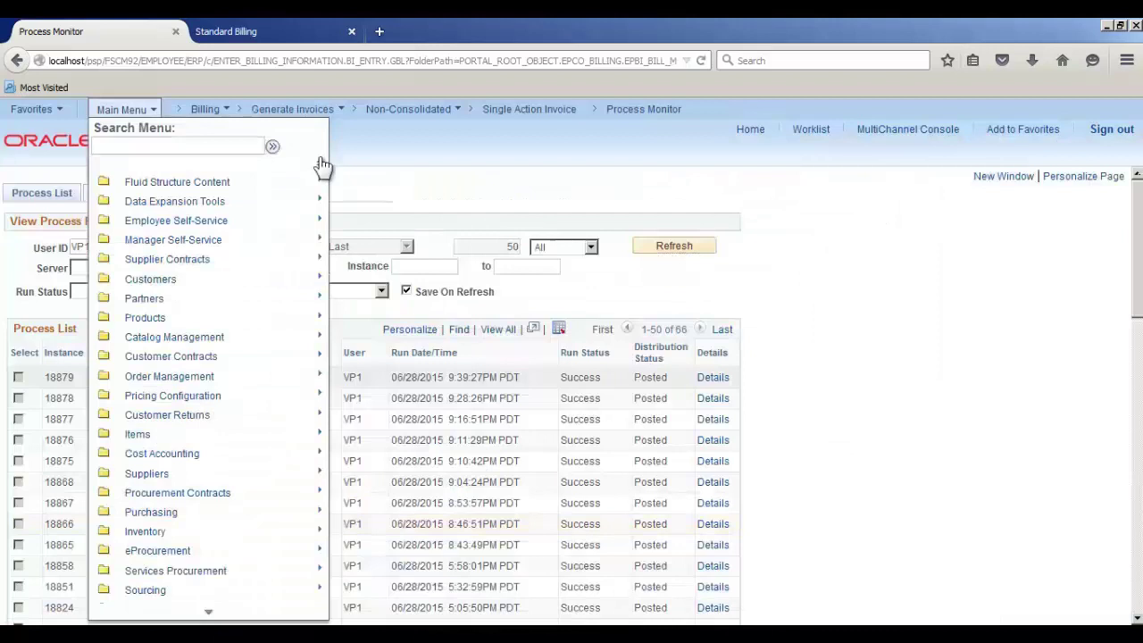
pyautogui.scroll(5, 321, 170)
pyautogui.moveTo(214, 202)
pyautogui.moveTo(344, 319)
pyautogui.moveTo(482, 391)
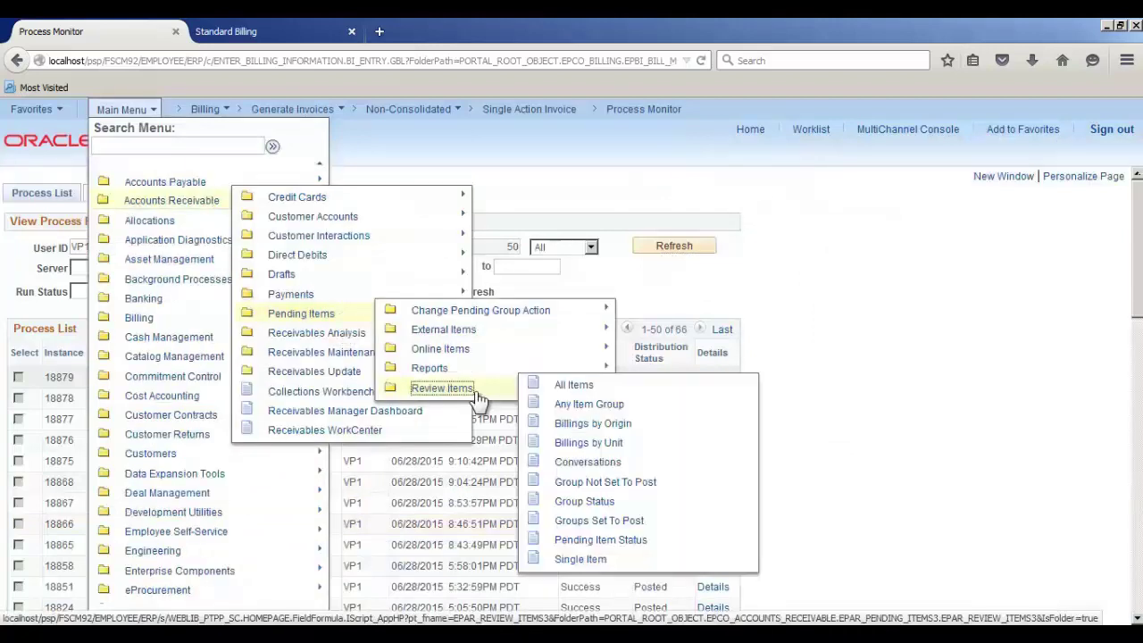
pyautogui.click(576, 385)
pyautogui.click(38, 528)
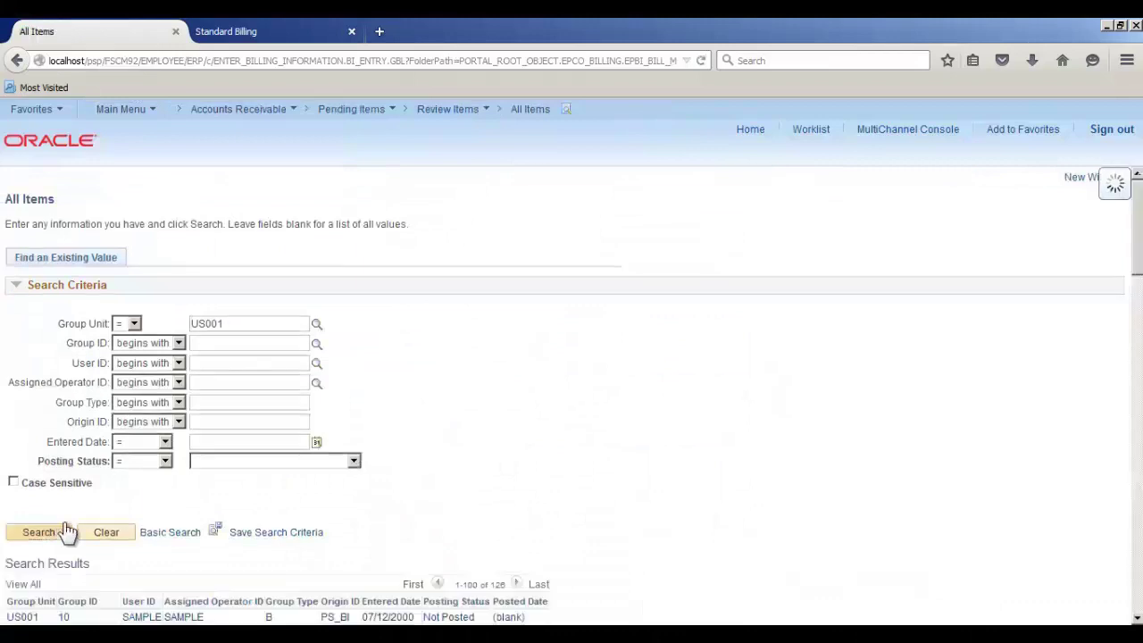
pyautogui.scroll(-3, 402, 375)
pyautogui.scroll(2, 410, 321)
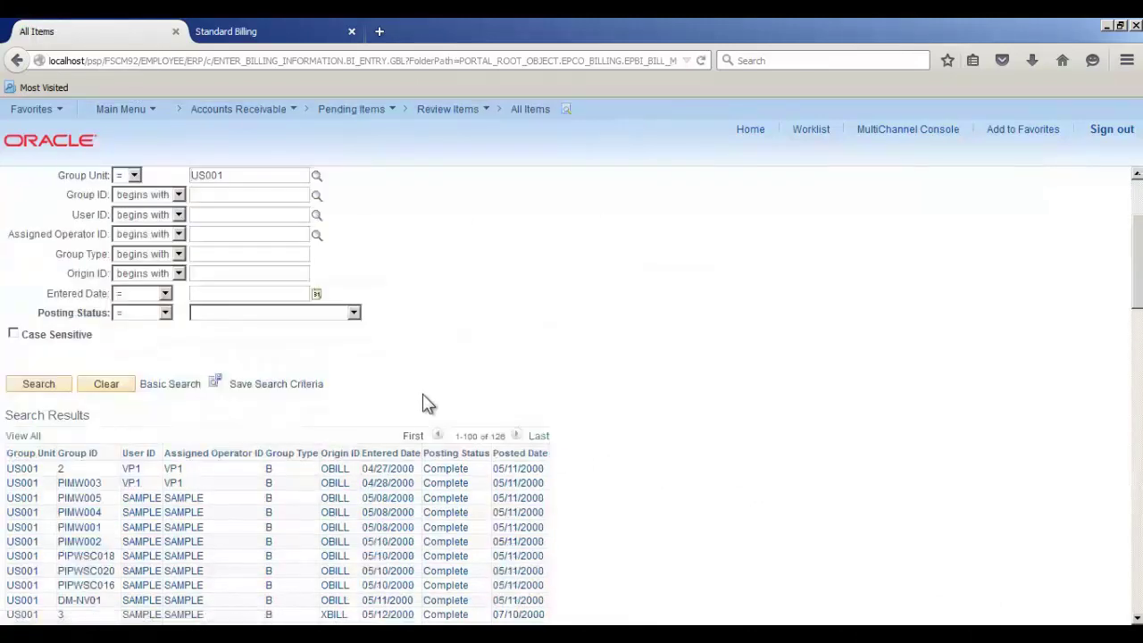
pyautogui.click(403, 455)
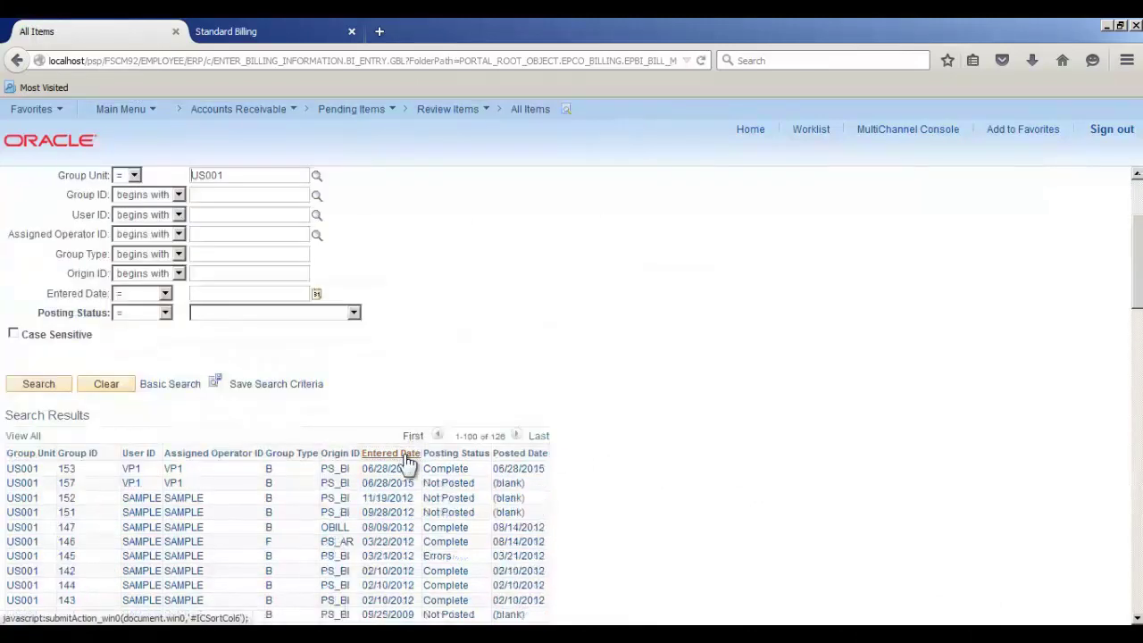
pyautogui.click(73, 486)
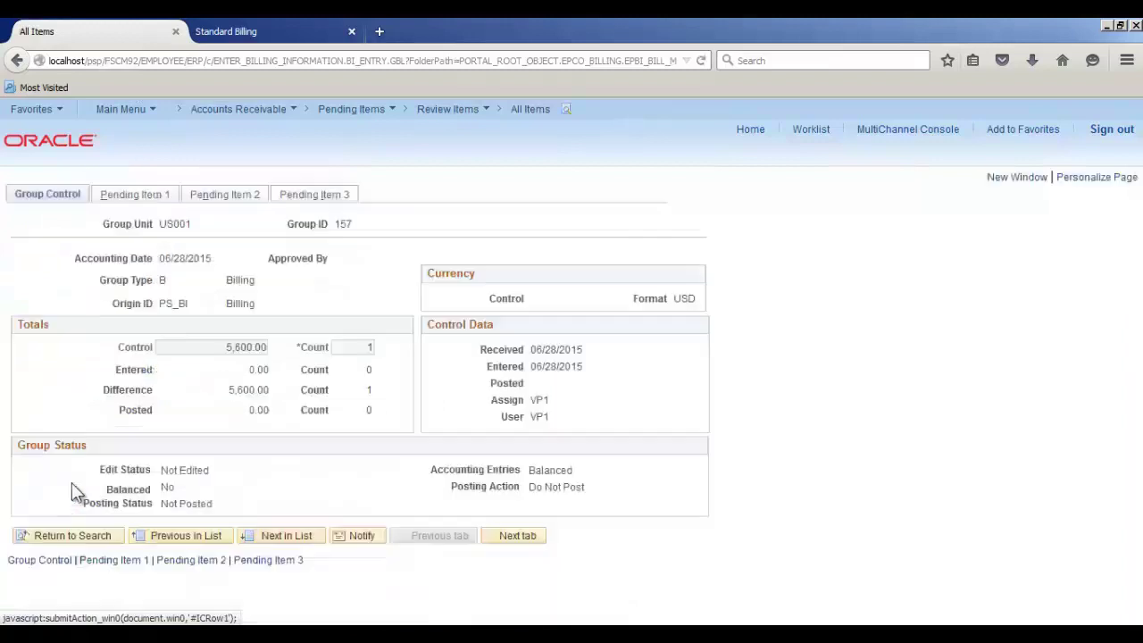
# Review the pending item pages and note the group's unbalanced, Do Not Post status
pyautogui.click(136, 196)
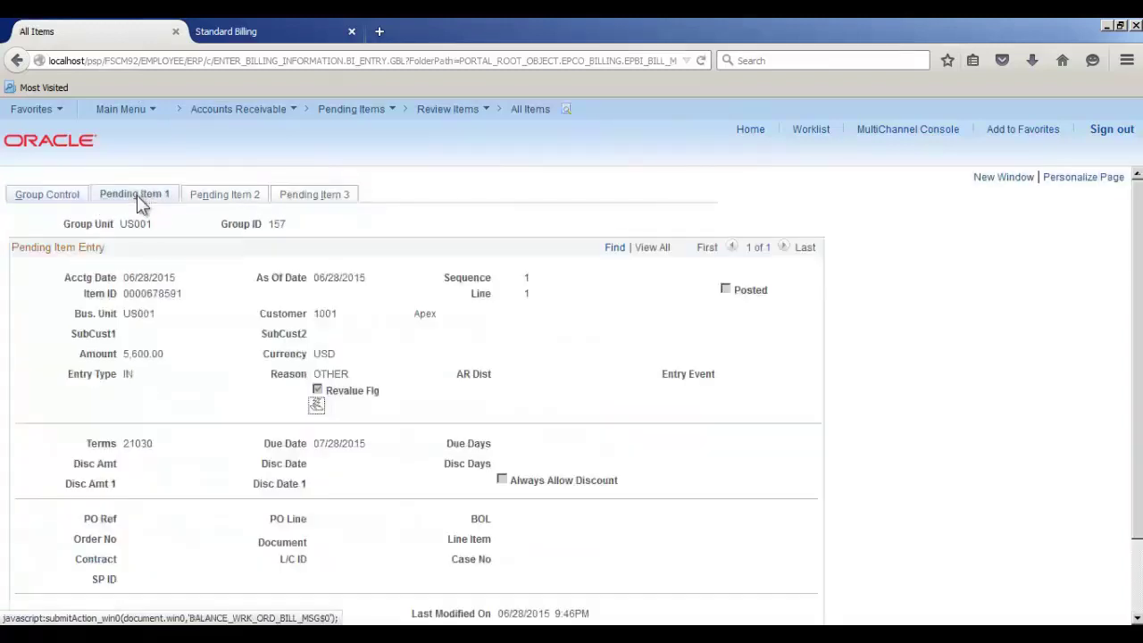
pyautogui.click(220, 198)
pyautogui.click(315, 195)
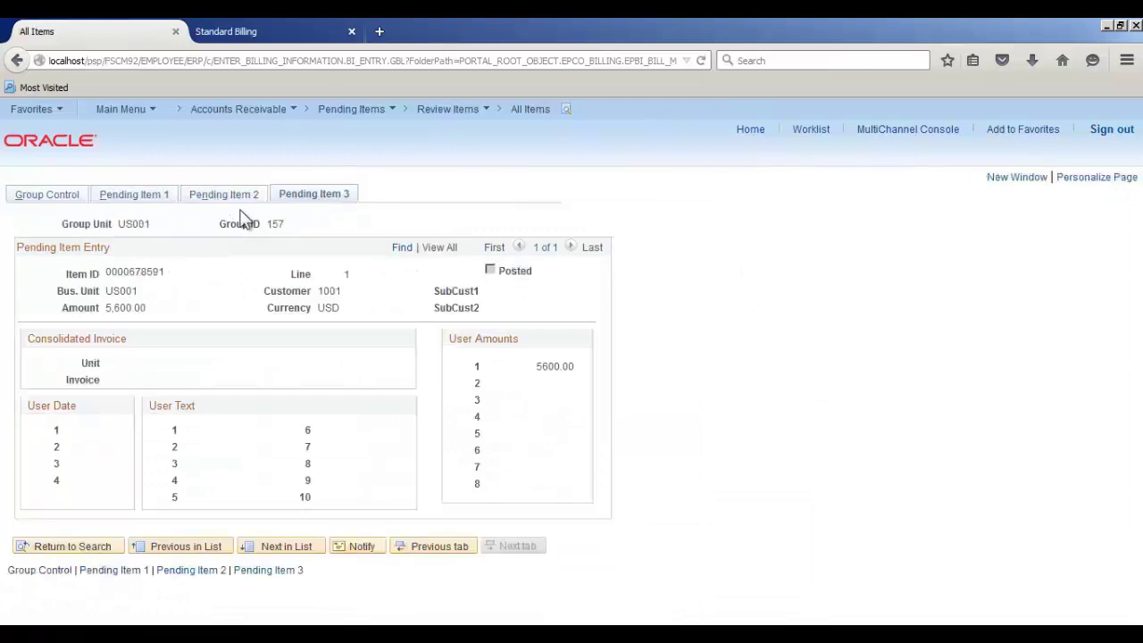
pyautogui.click(47, 194)
pyautogui.moveTo(528, 497)
pyautogui.mouseDown()
pyautogui.moveTo(612, 480)
pyautogui.moveTo(527, 493)
pyautogui.mouseUp()
pyautogui.click(607, 486)
pyautogui.click(546, 489)
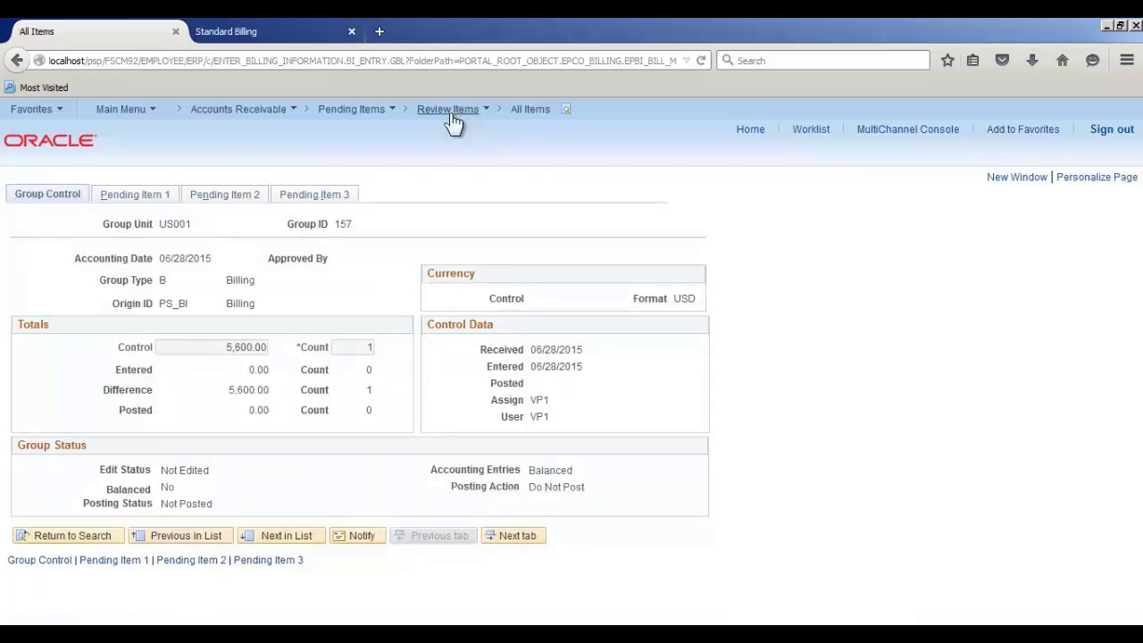
# In Group Entry, balance group 157 and set its posting action to Batch Standard
pyautogui.click(370, 116)
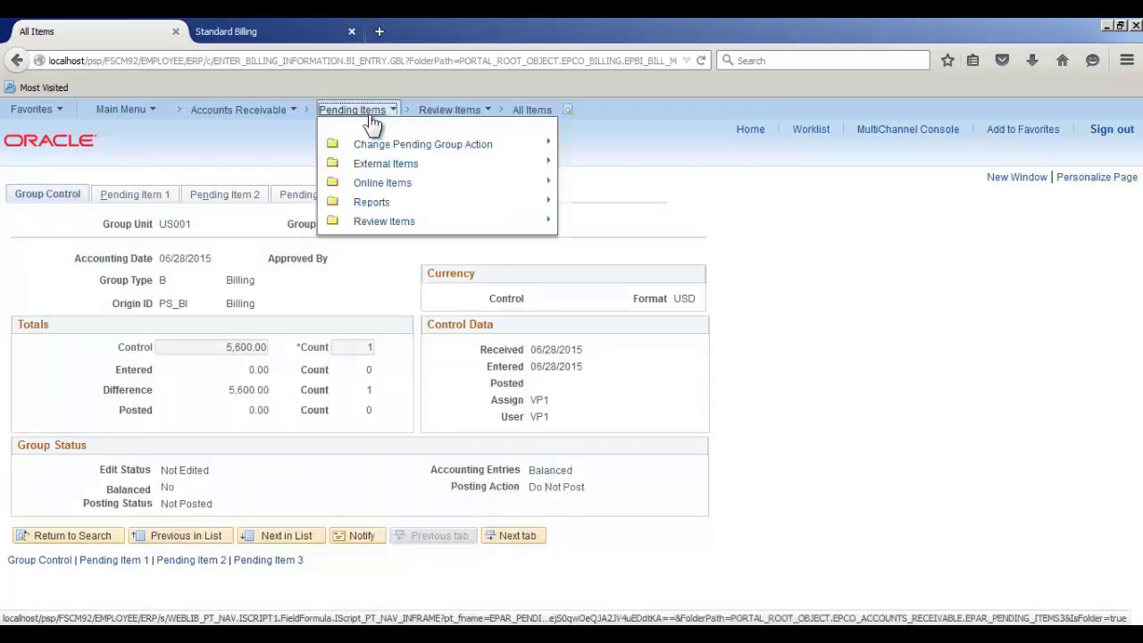
pyautogui.moveTo(436, 172)
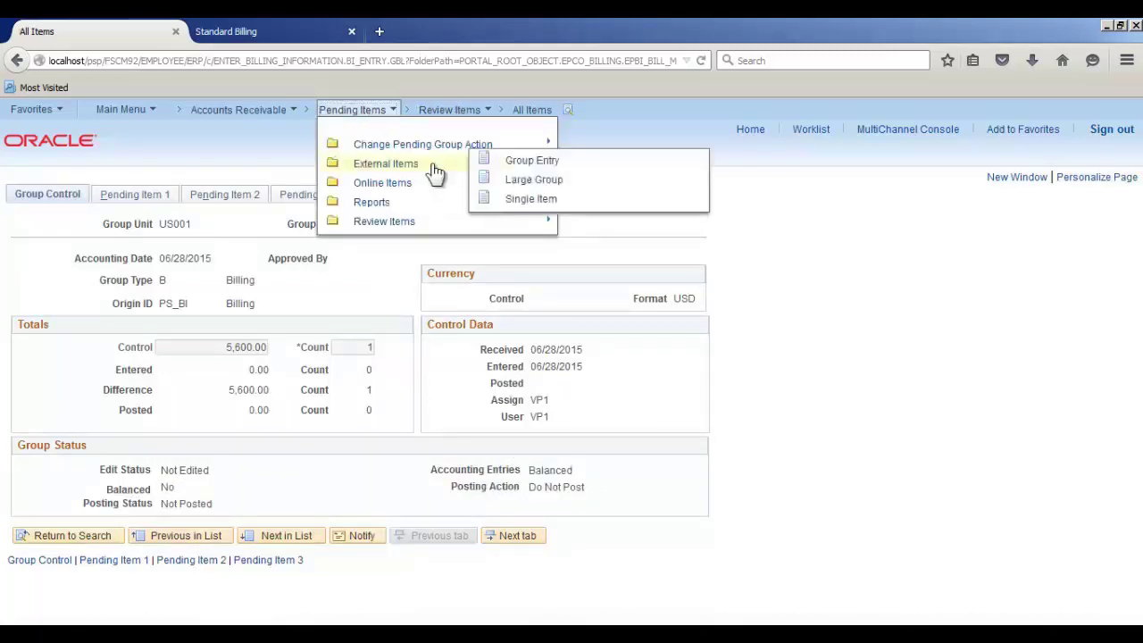
pyautogui.click(584, 167)
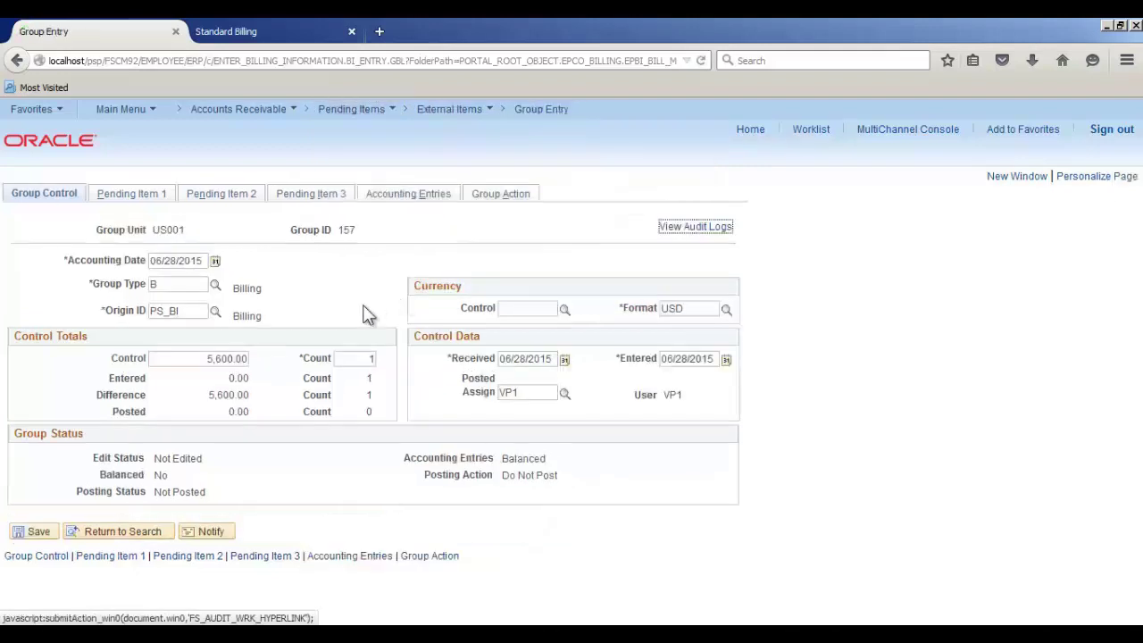
pyautogui.click(483, 196)
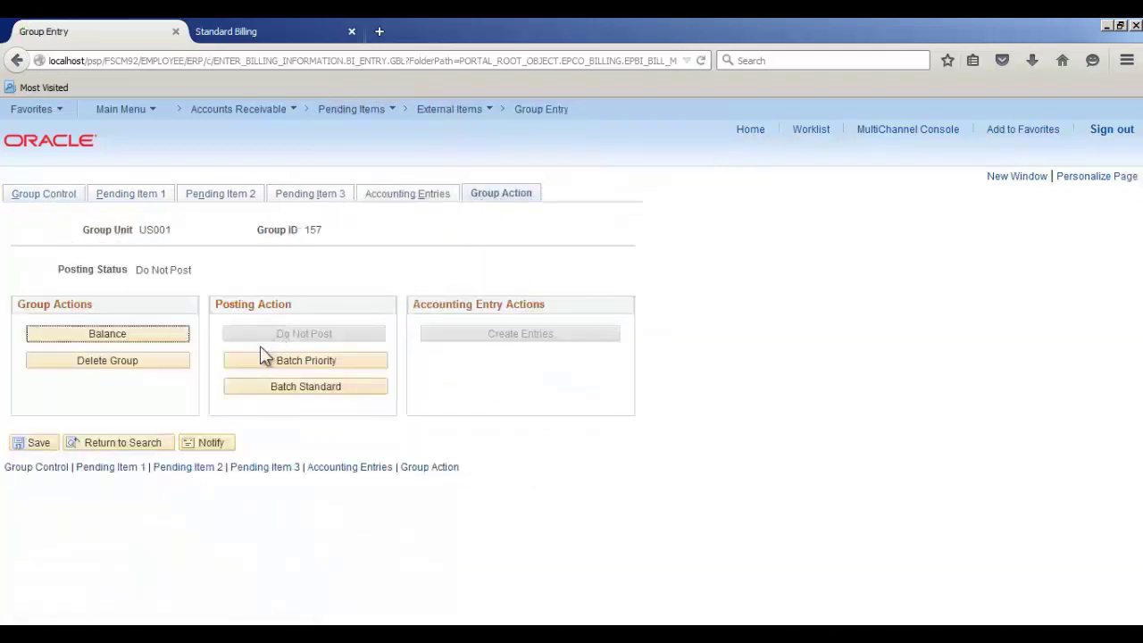
pyautogui.click(159, 342)
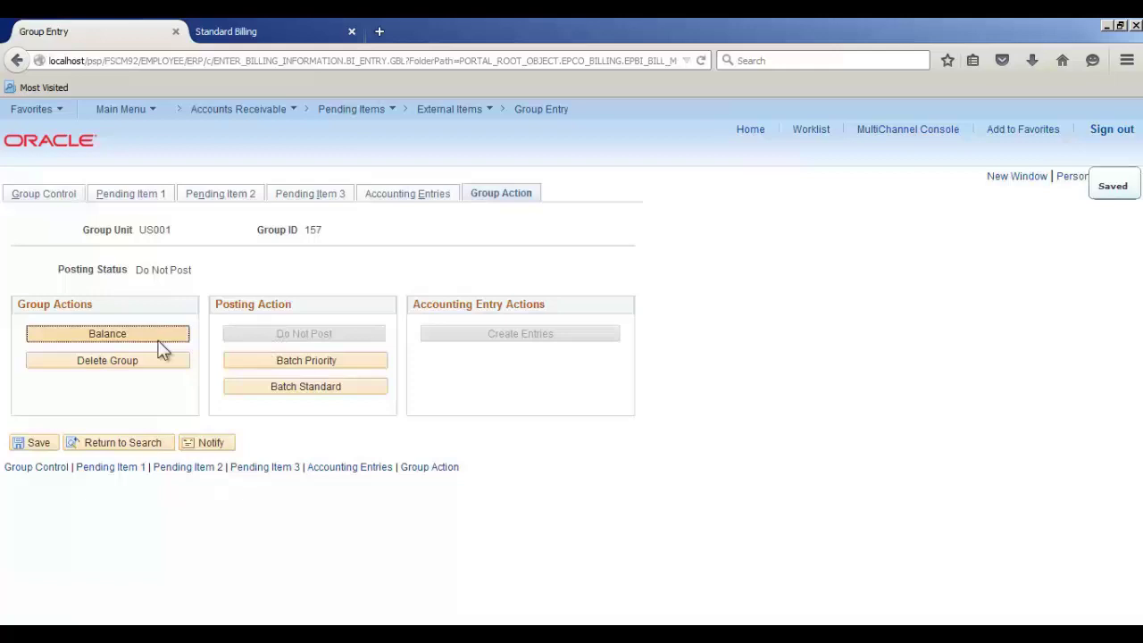
pyautogui.click(300, 388)
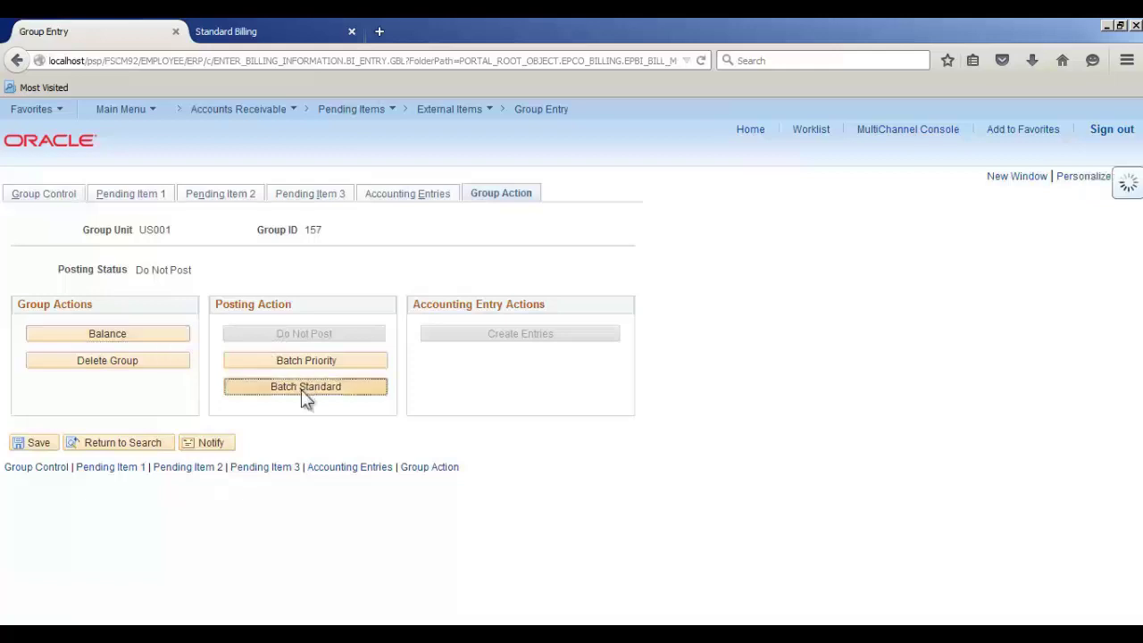
pyautogui.click(51, 195)
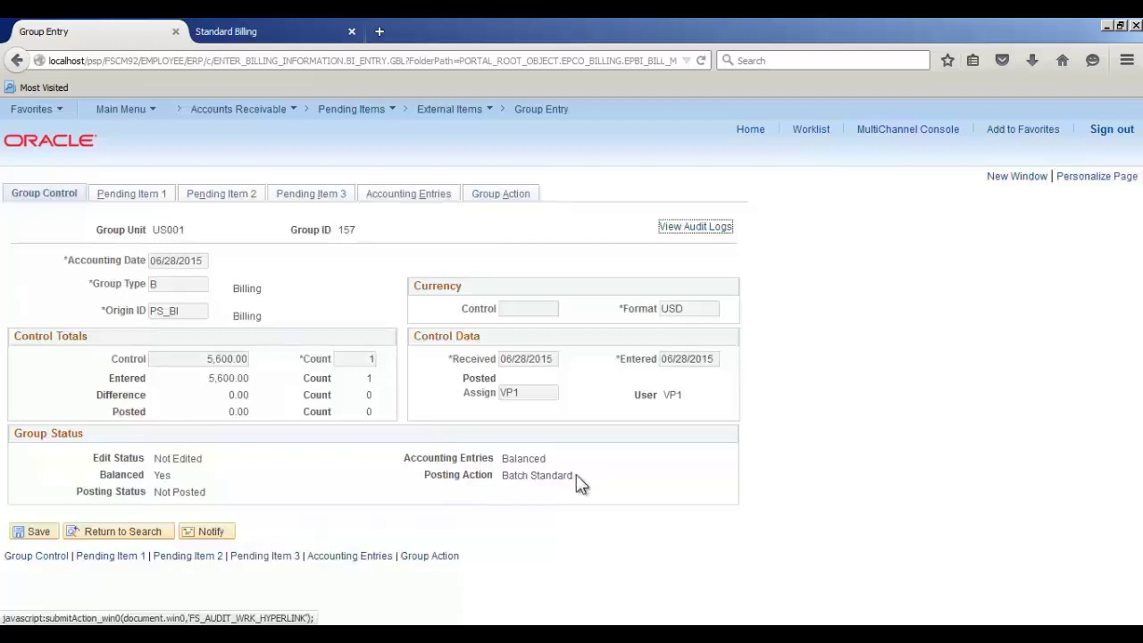
# Run Receivables Update on run control 1 and check the ARUPDATE status in Process Monitor
pyautogui.click(257, 116)
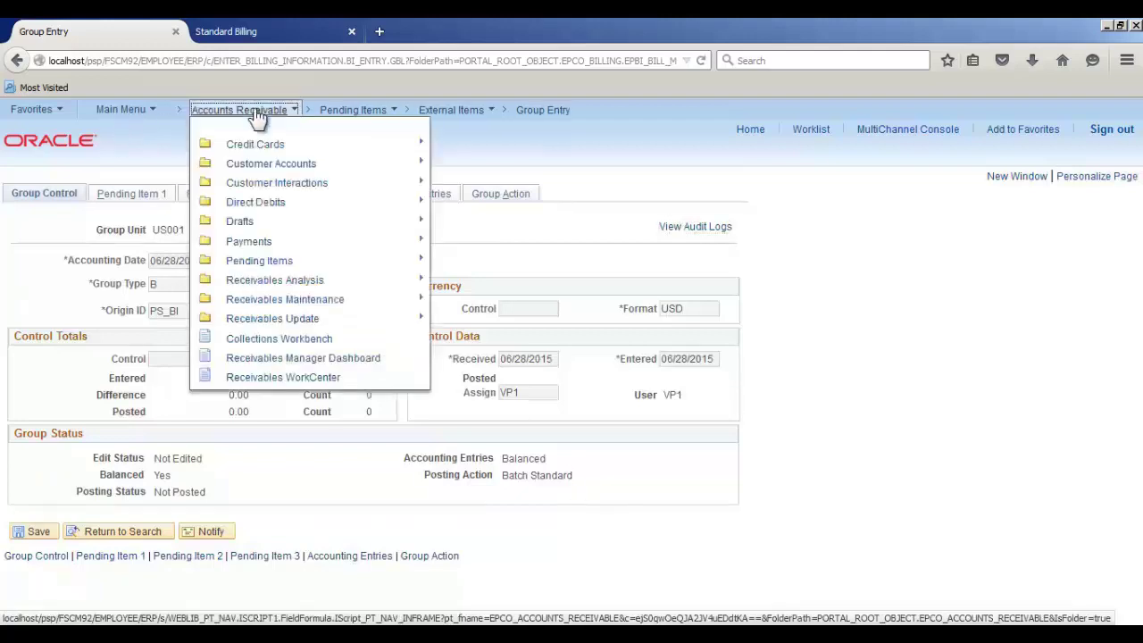
pyautogui.click(278, 321)
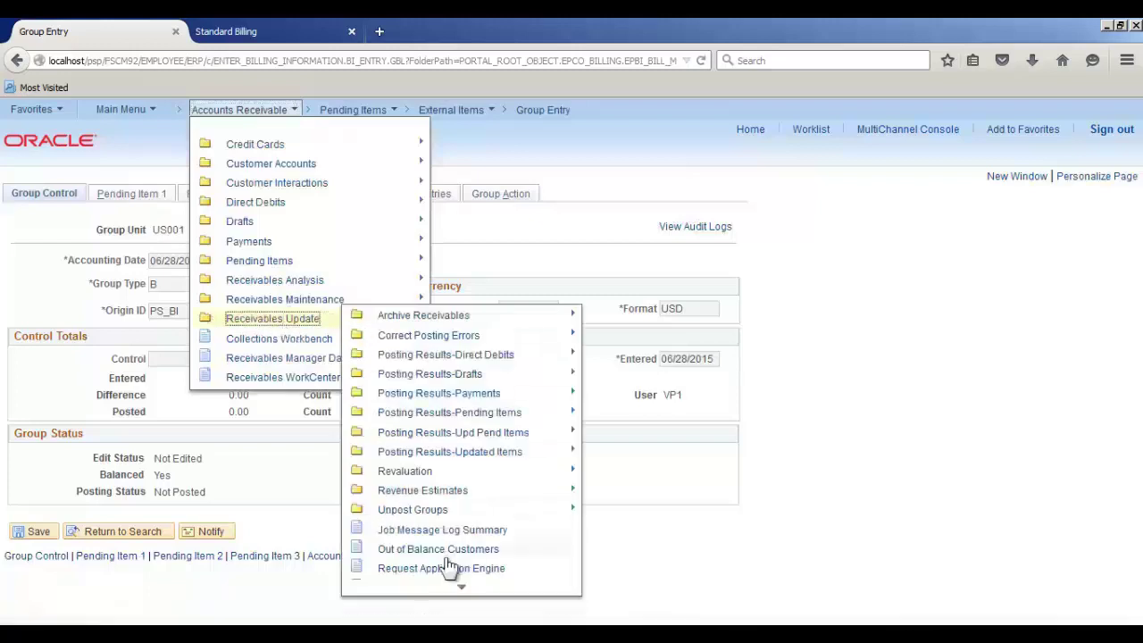
pyautogui.click(446, 471)
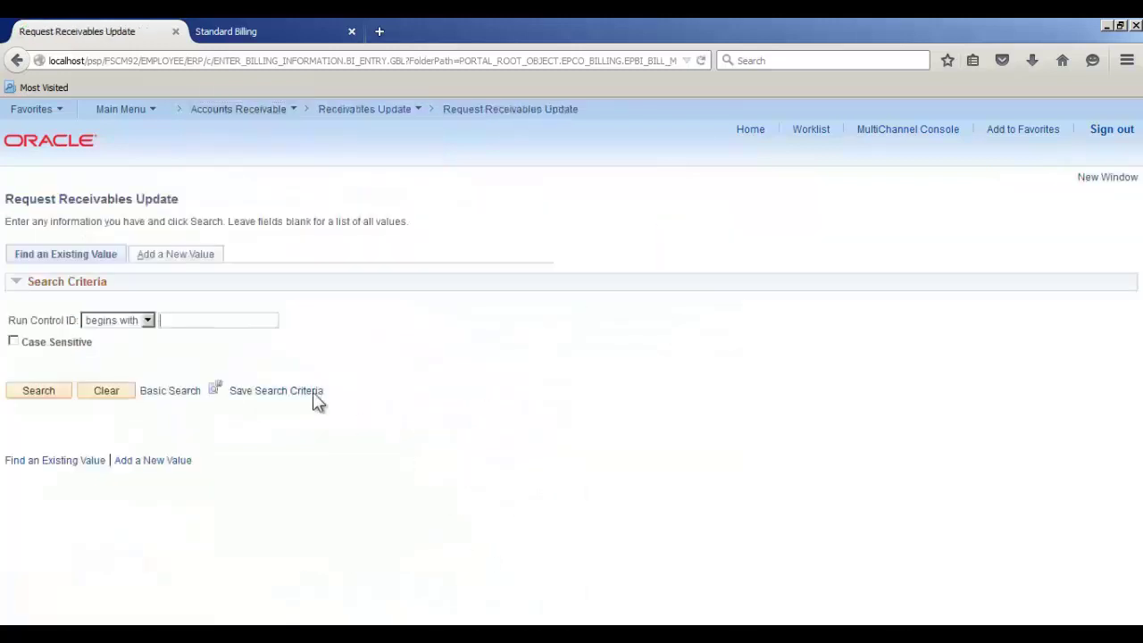
pyautogui.write('1')
pyautogui.press('Return')
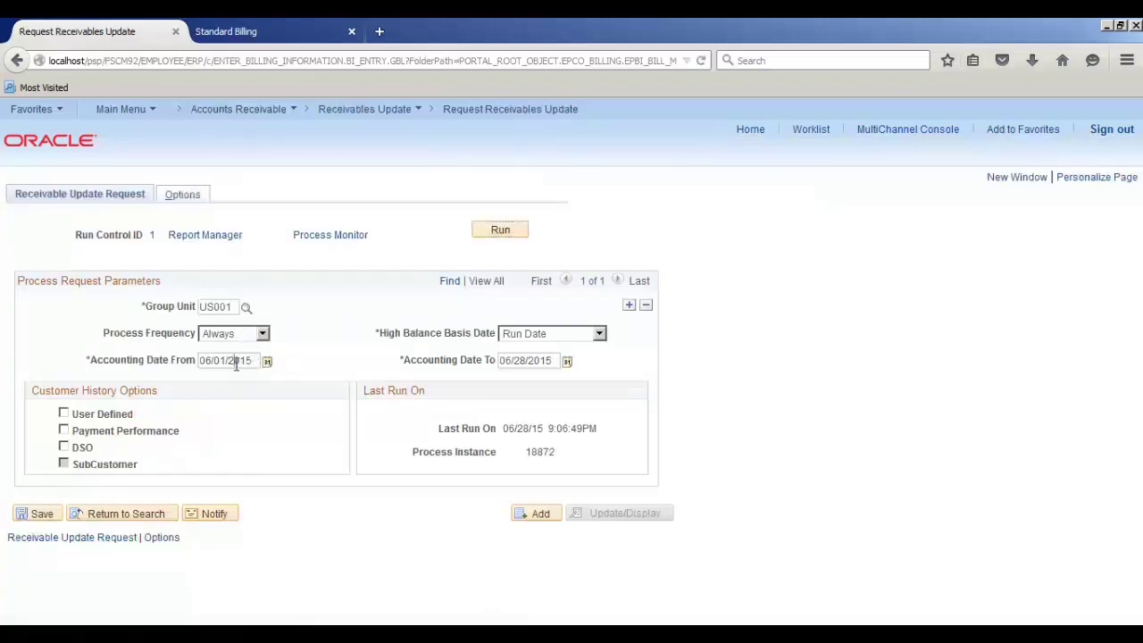
pyautogui.click(494, 236)
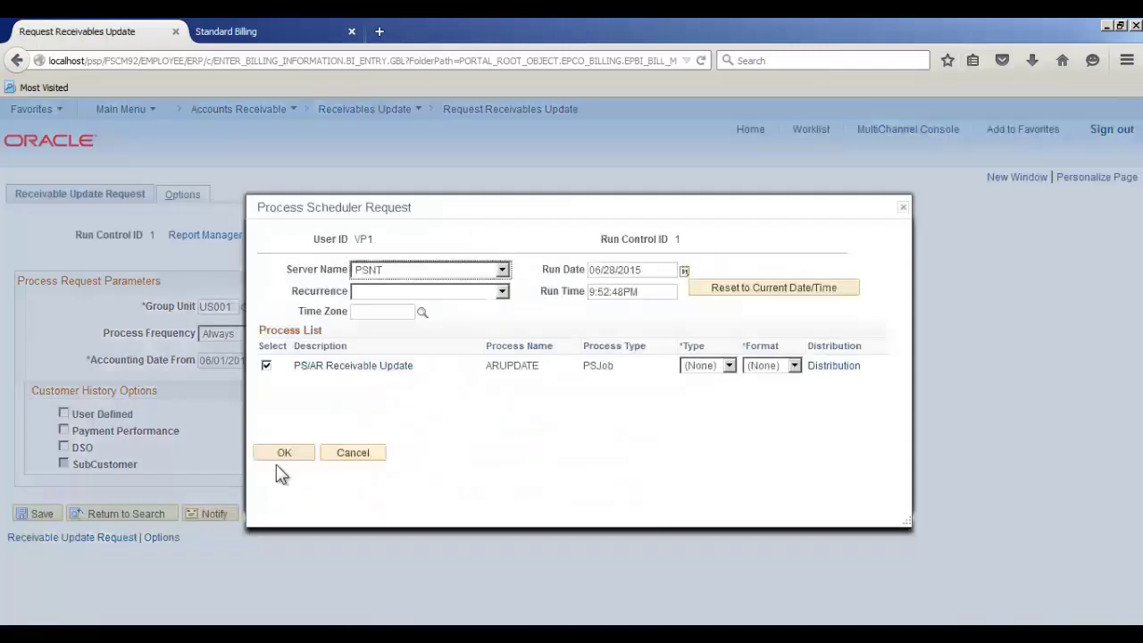
pyautogui.click(284, 454)
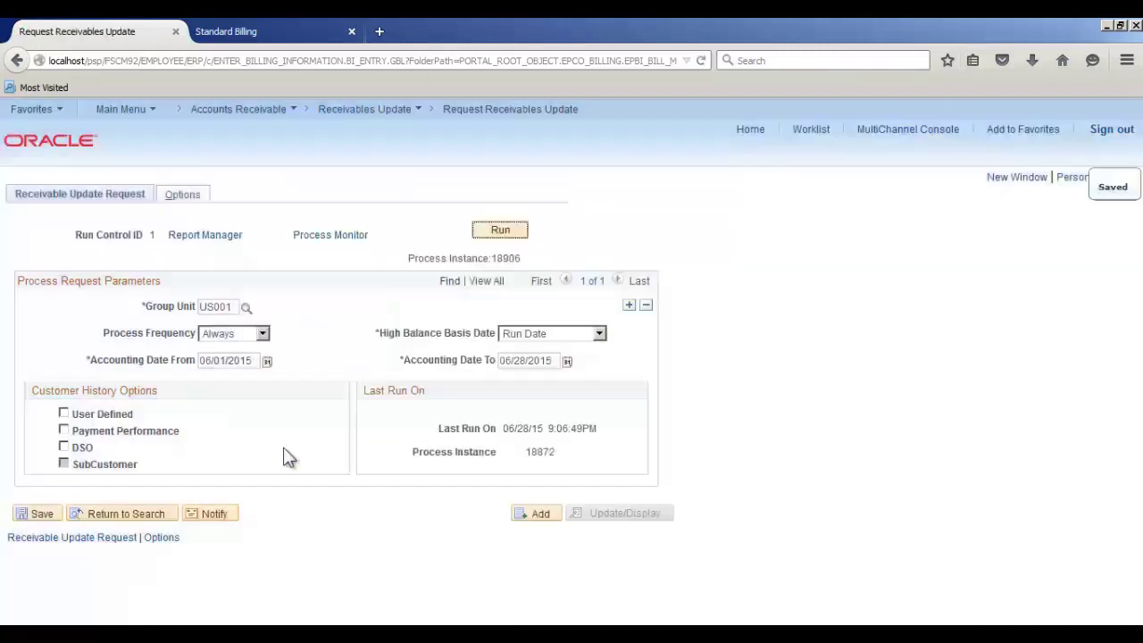
pyautogui.click(355, 237)
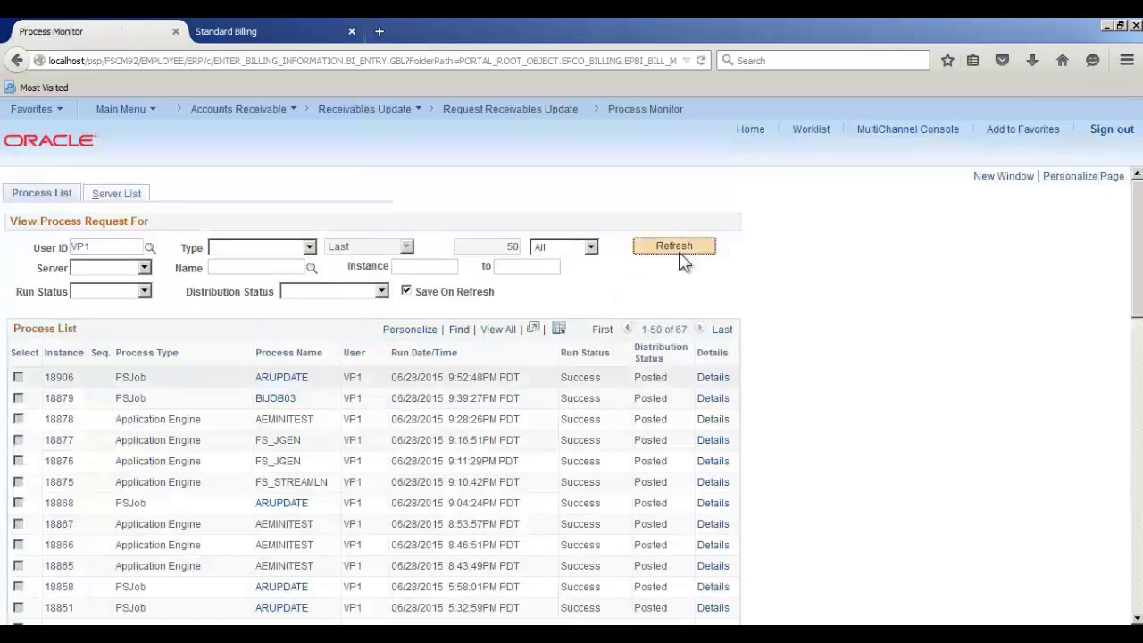
# Open group 157 from All Items and confirm Complete posting status with 5,600.00 entered
pyautogui.click(220, 114)
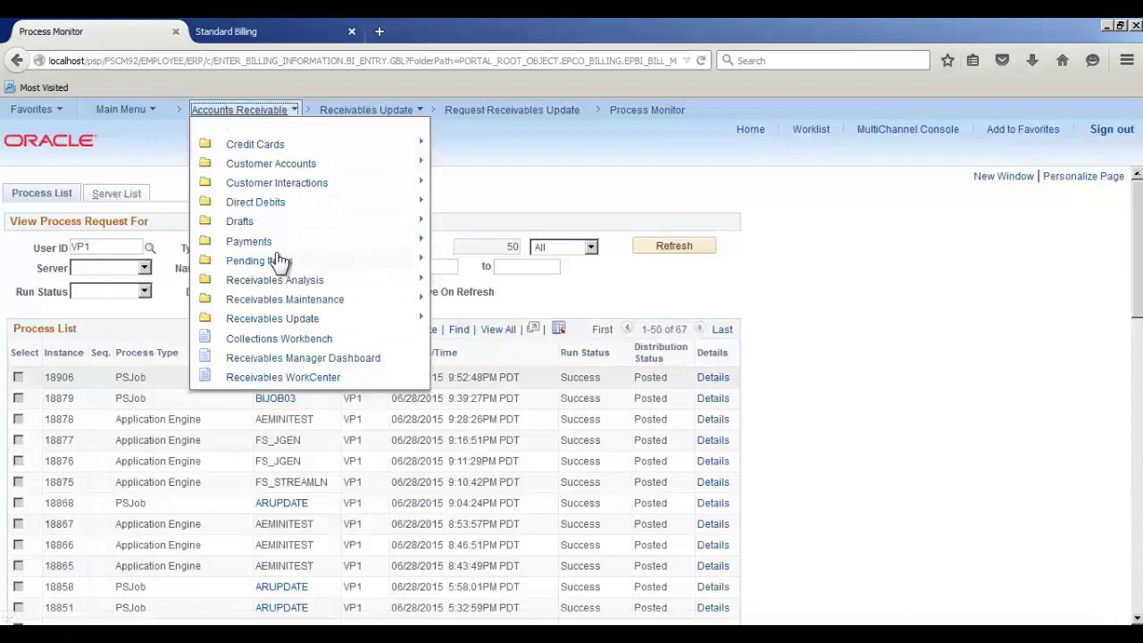
pyautogui.moveTo(265, 262)
pyautogui.moveTo(446, 346)
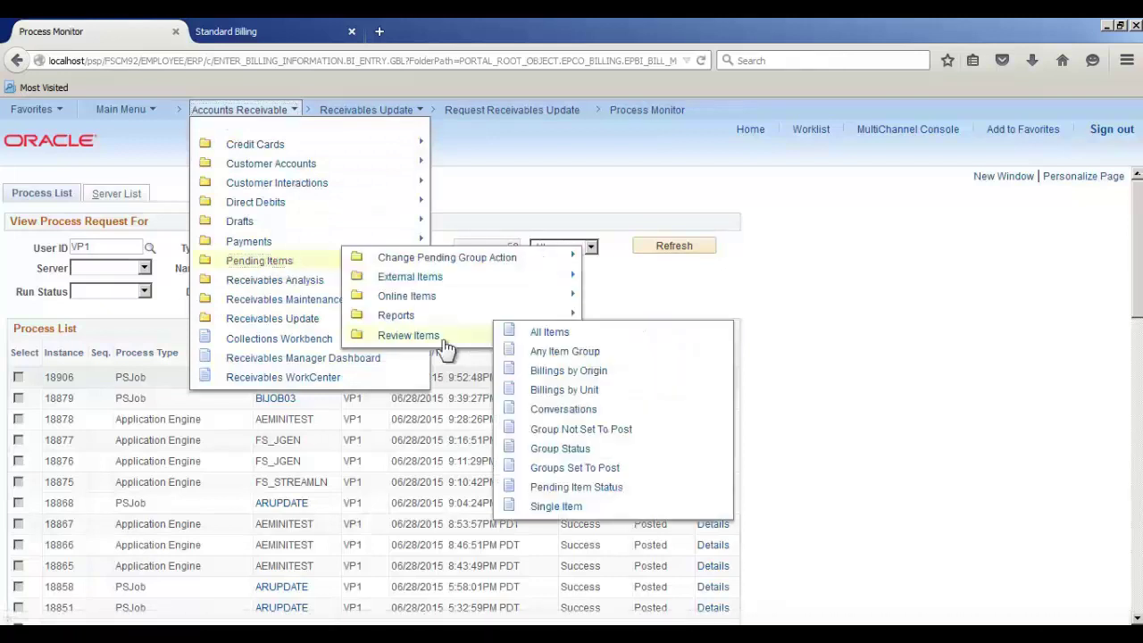
pyautogui.click(619, 335)
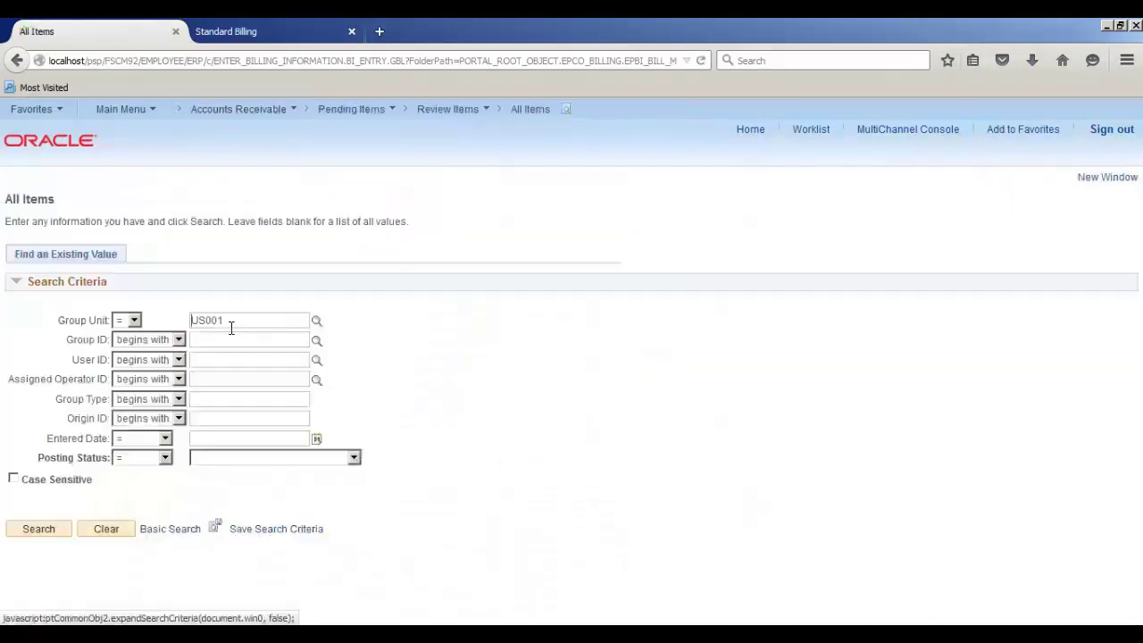
pyautogui.press('Return')
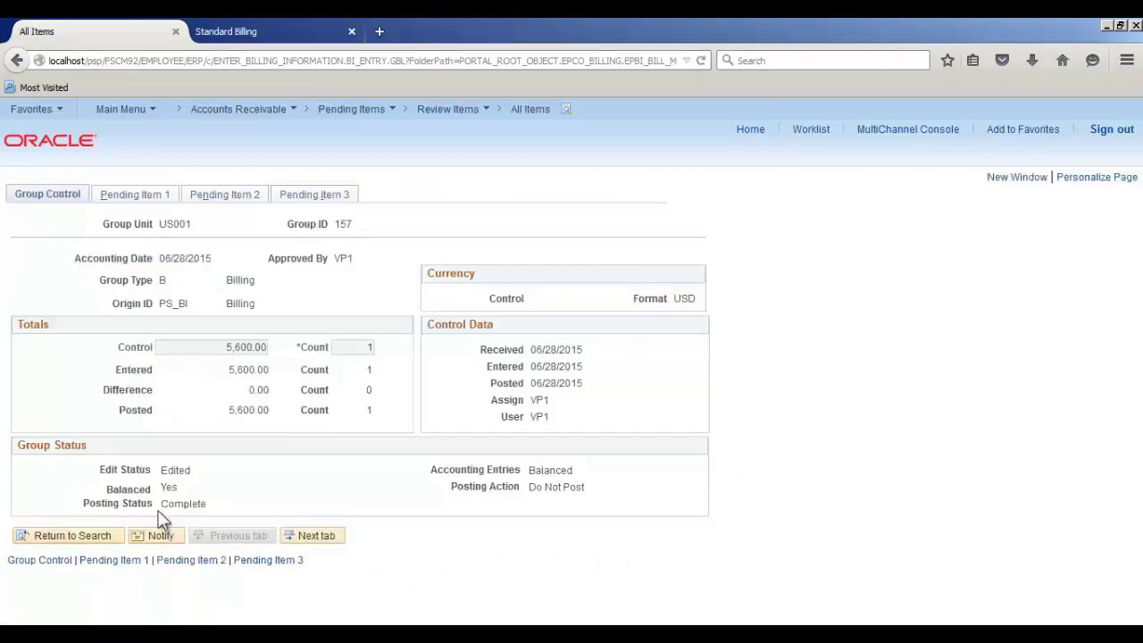
pyautogui.moveTo(162, 504); pyautogui.dragTo(224, 512)
pyautogui.doubleClick(248, 368)
pyautogui.click(254, 108)
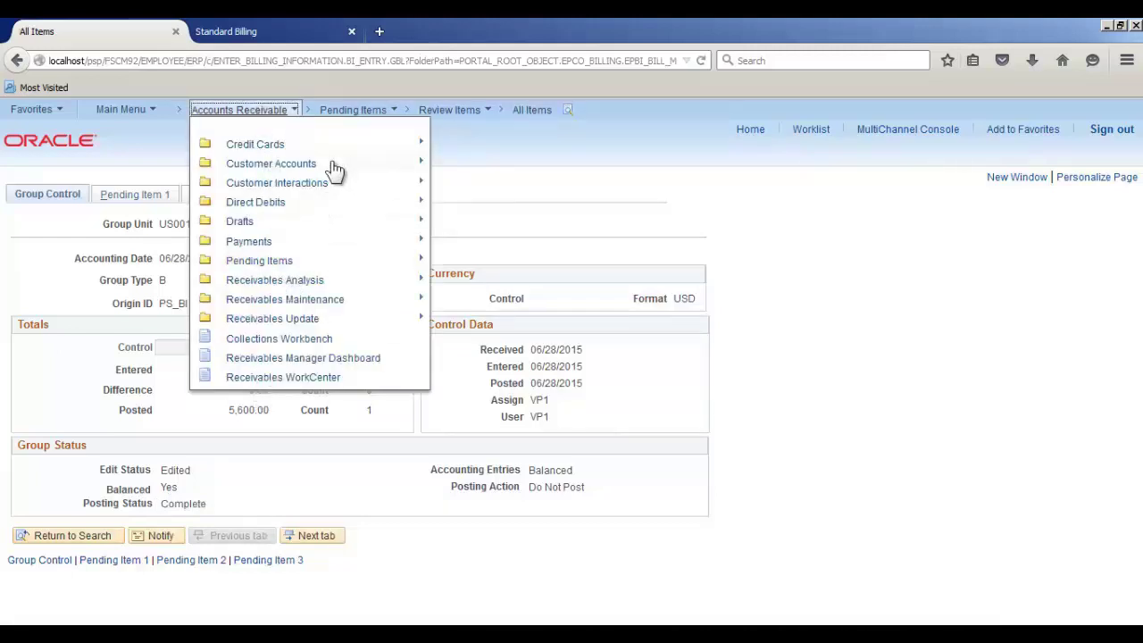
# Start adding a new Regular Deposit under Accounts Receivable Online Payments
pyautogui.click(250, 241)
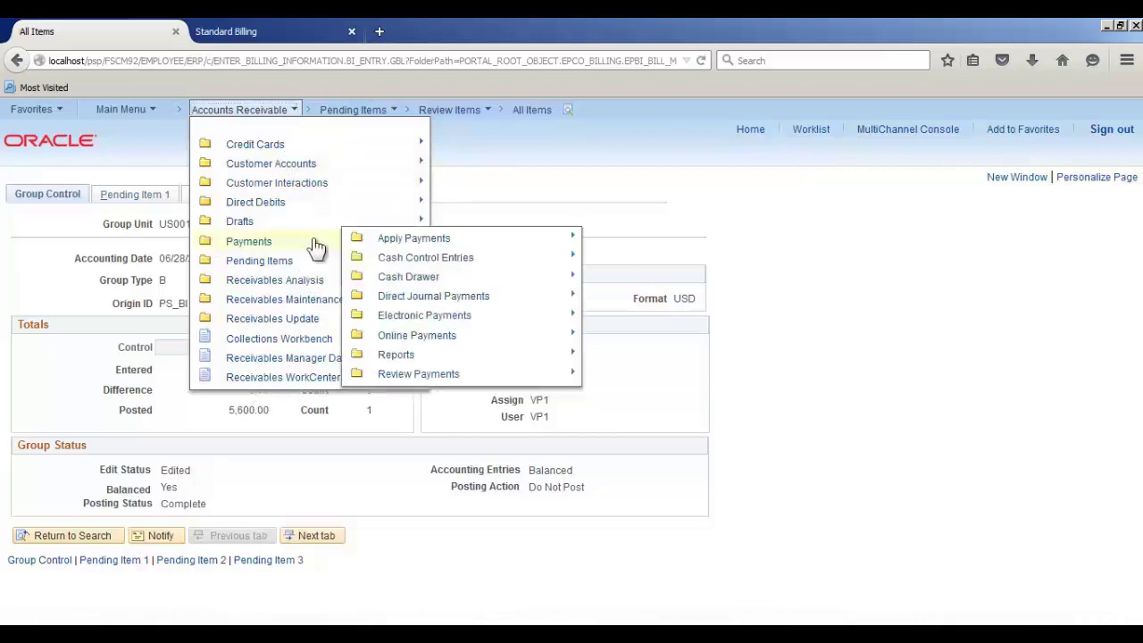
pyautogui.click(416, 335)
pyautogui.click(571, 372)
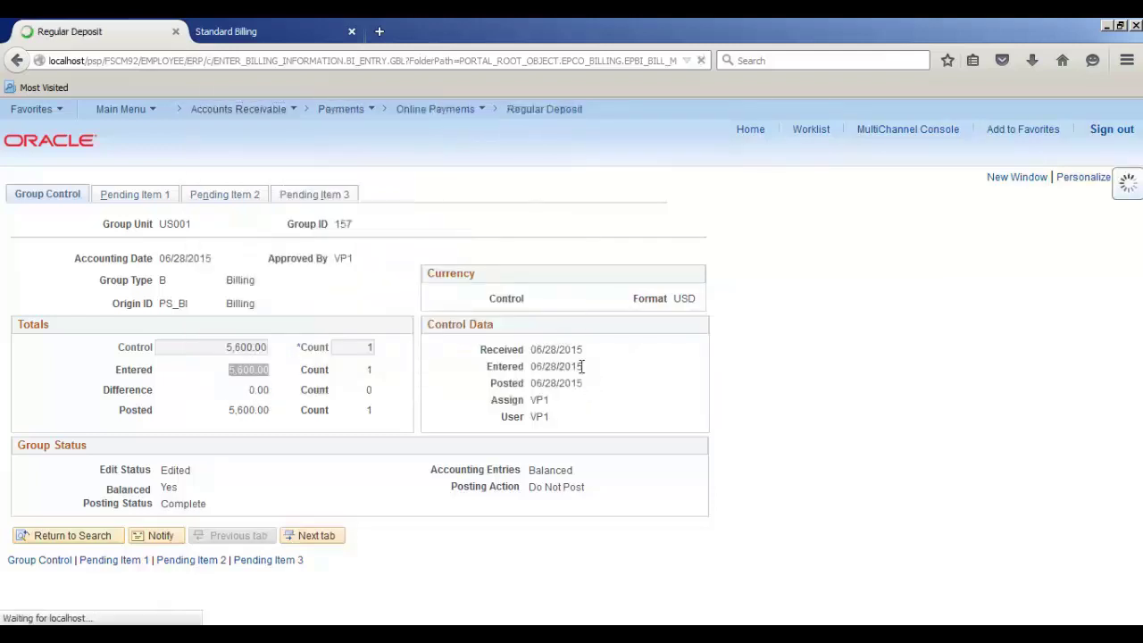
pyautogui.click(41, 364)
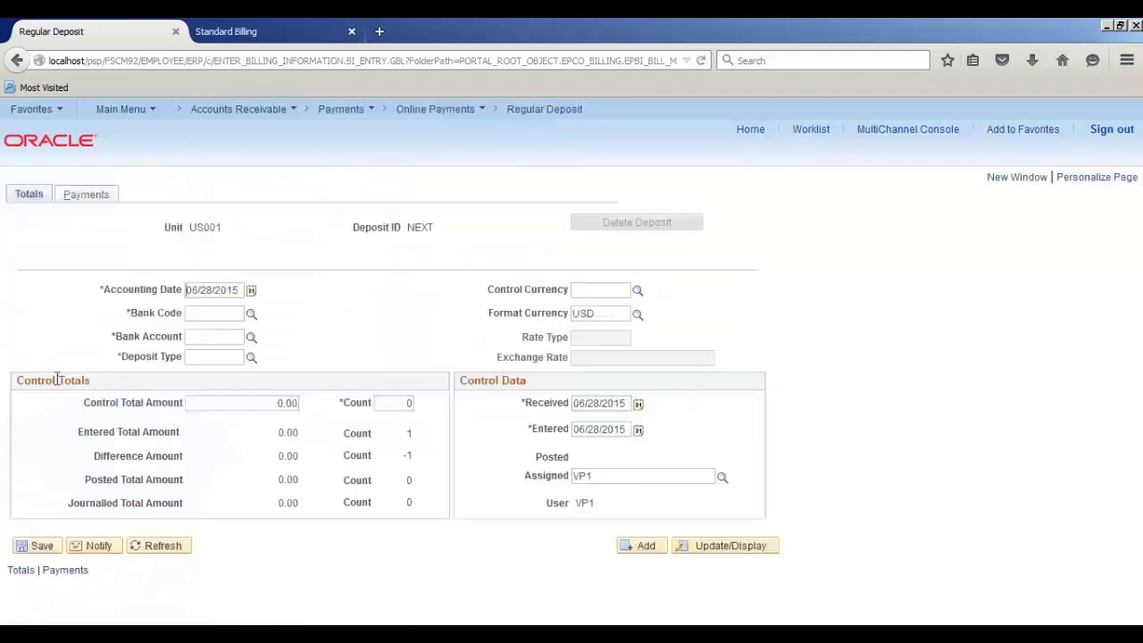
# Enter bank USBNK, account CHCK, deposit type Customer Receipts, and control total 5600
pyautogui.click(232, 314)
pyautogui.write('USBNK')
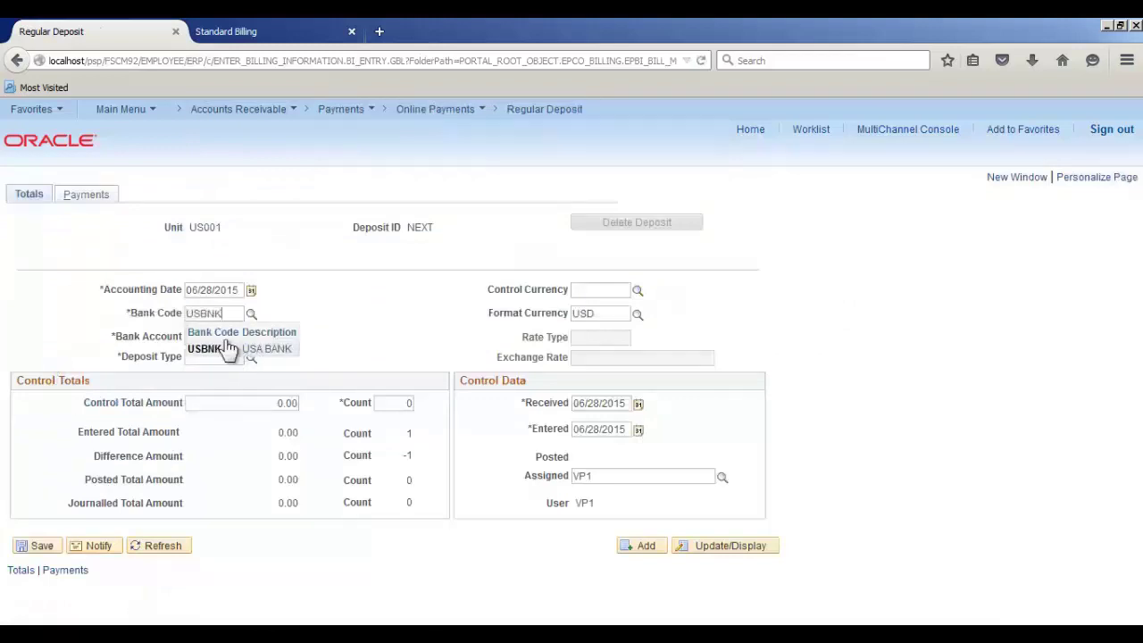
pyautogui.press('Tab')
pyautogui.write('CHCK')
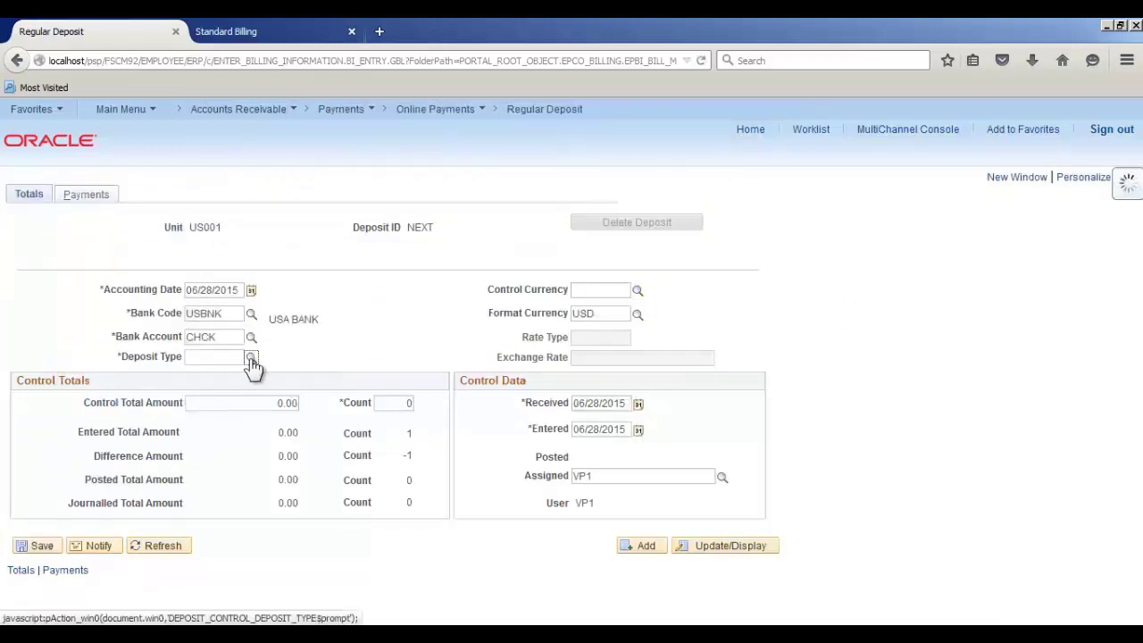
pyautogui.click(251, 357)
pyautogui.click(545, 386)
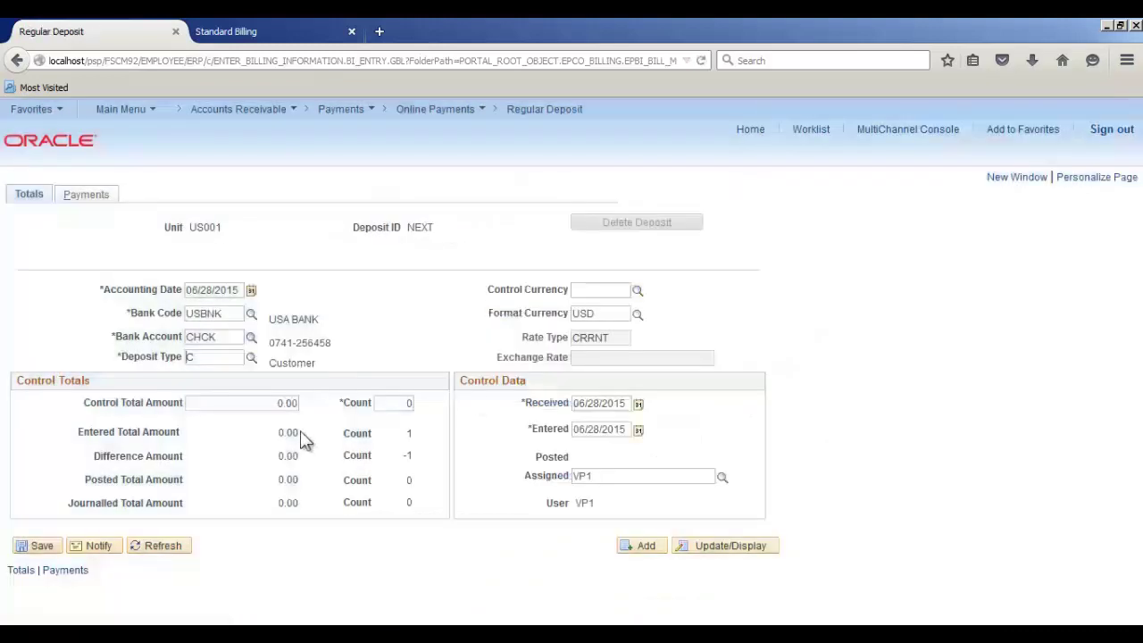
pyautogui.click(264, 402)
pyautogui.write('56')
# Enter check payment 1234 for 5,600.00 USD from Apex Systems, business unit US001
pyautogui.click(87, 193)
pyautogui.click(125, 304)
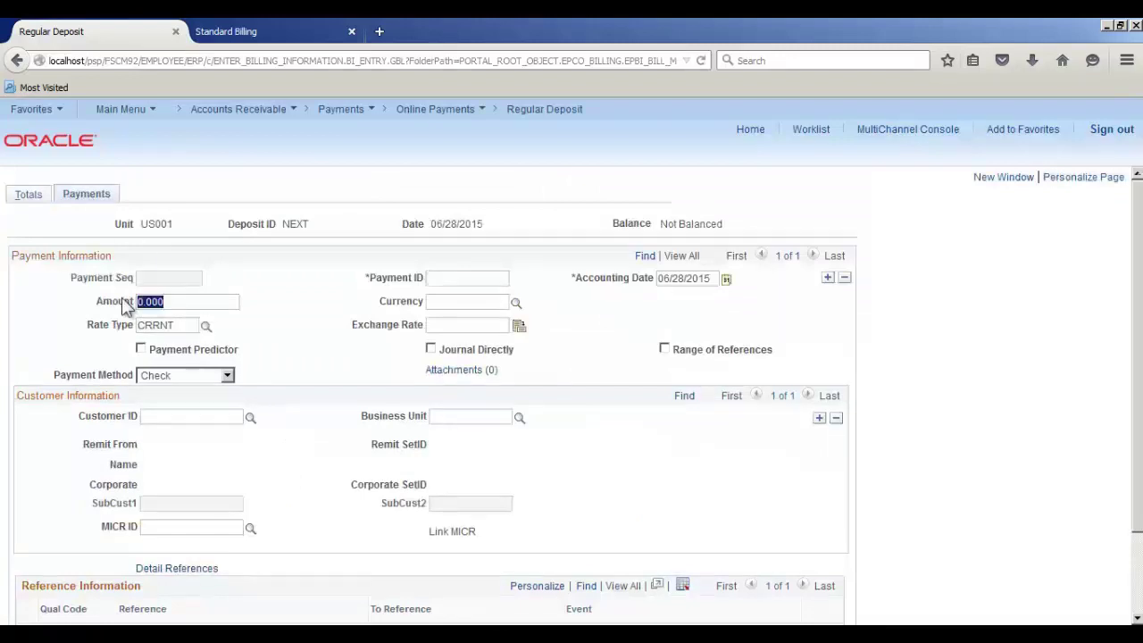
pyautogui.write('5600')
pyautogui.click(465, 279)
pyautogui.write('1234')
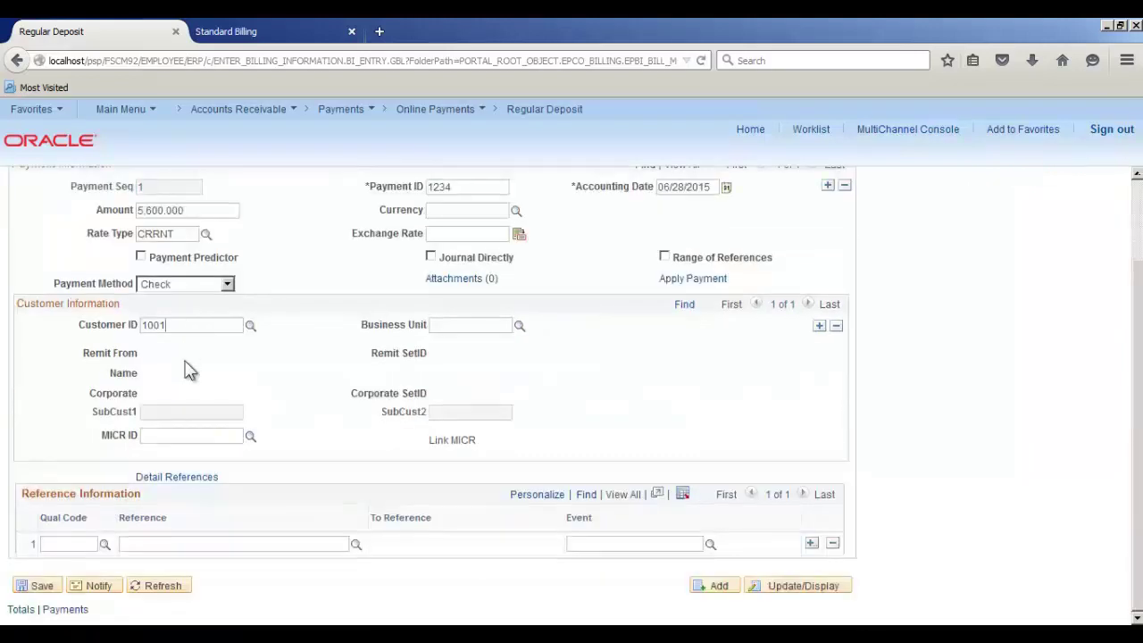
pyautogui.click(478, 326)
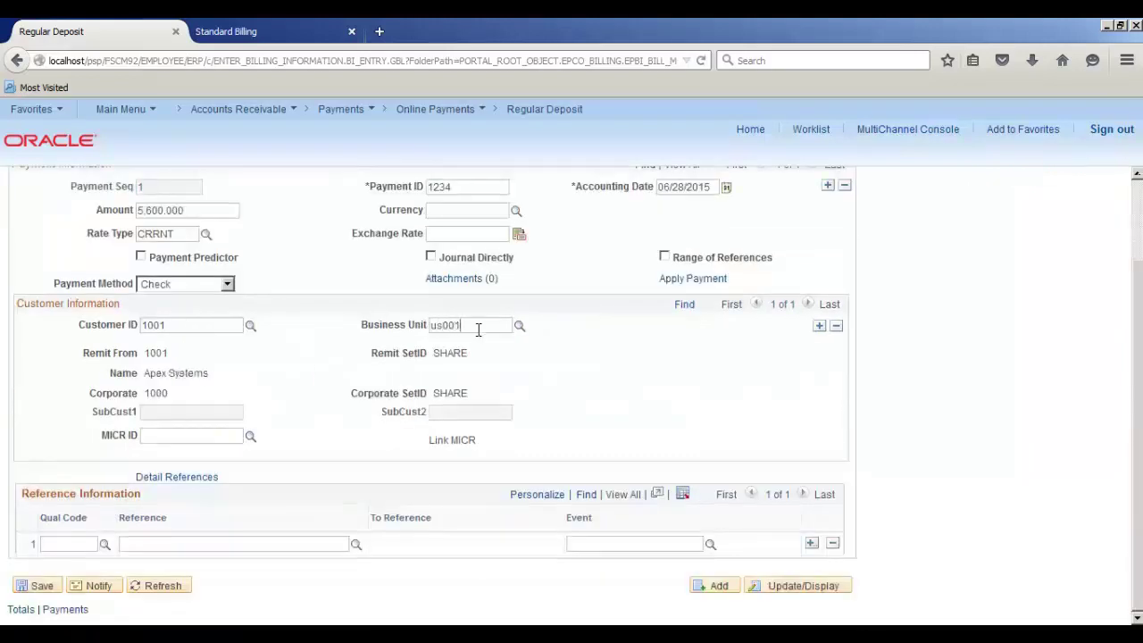
pyautogui.click(464, 210)
pyautogui.write('usd')
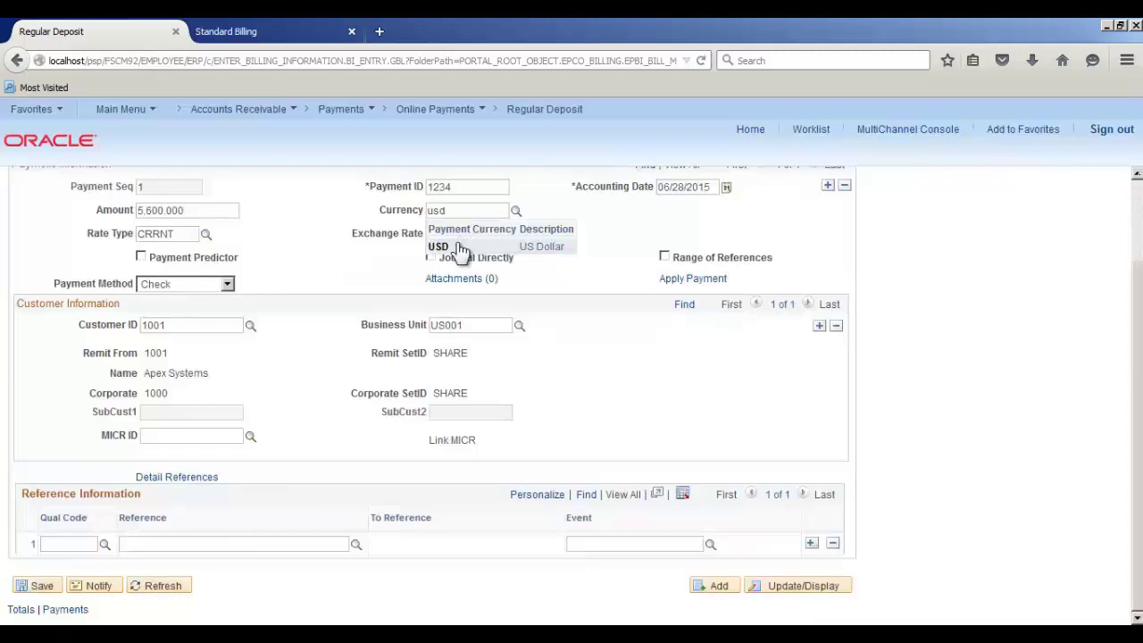
pyautogui.click(459, 247)
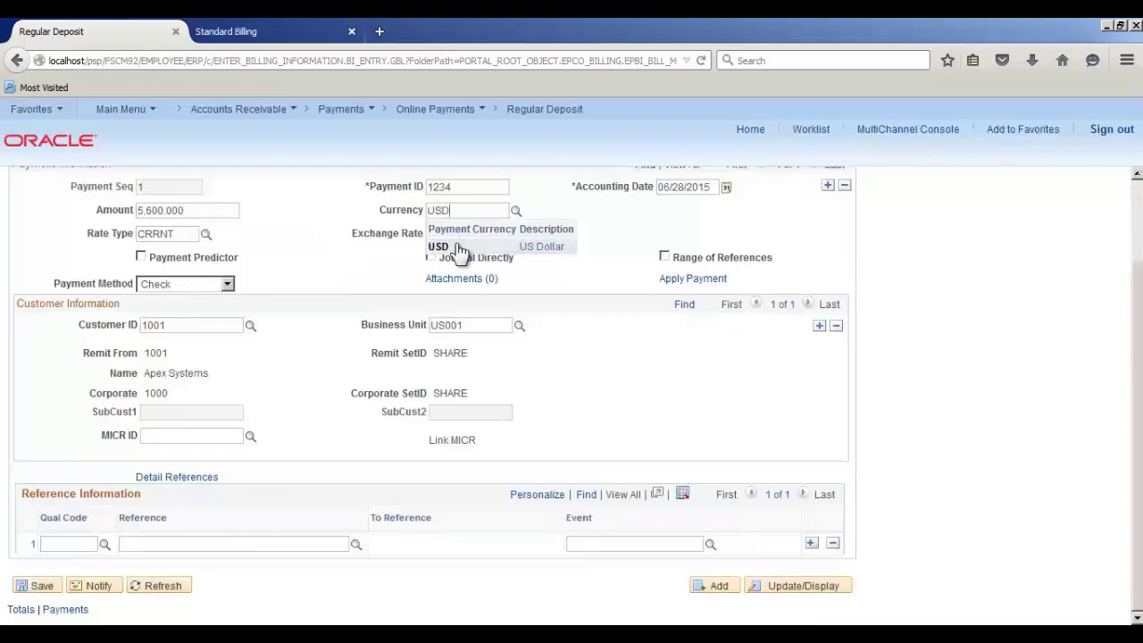
# Save deposit 30, confirm its Balanced status, and start applying the payment
pyautogui.click(42, 589)
pyautogui.moveTo(661, 224); pyautogui.dragTo(709, 227)
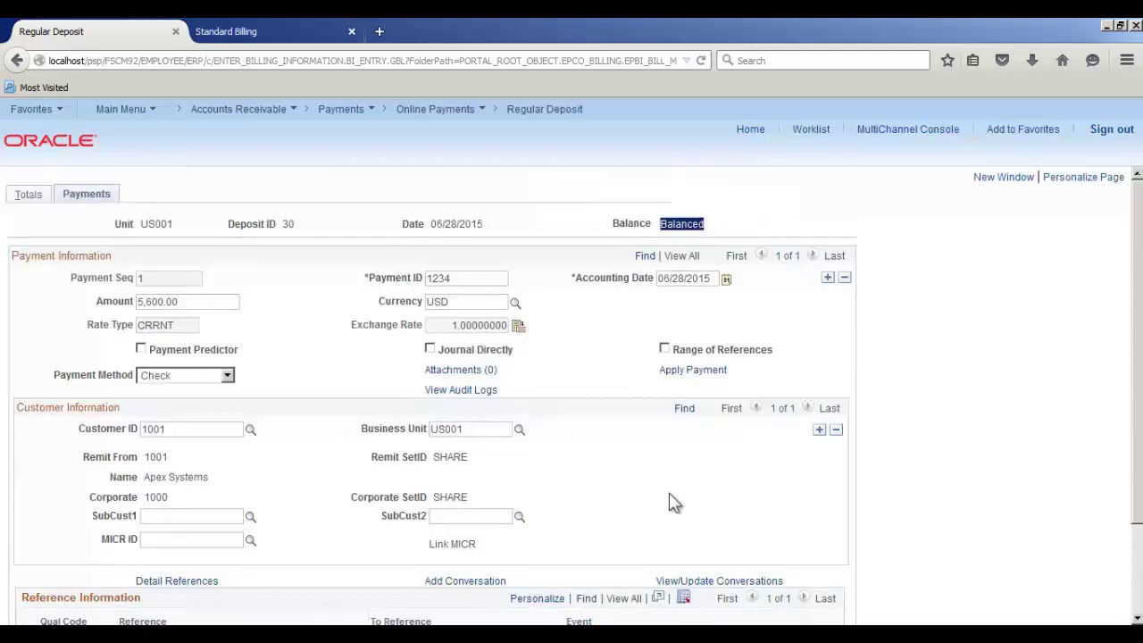
pyautogui.click(711, 373)
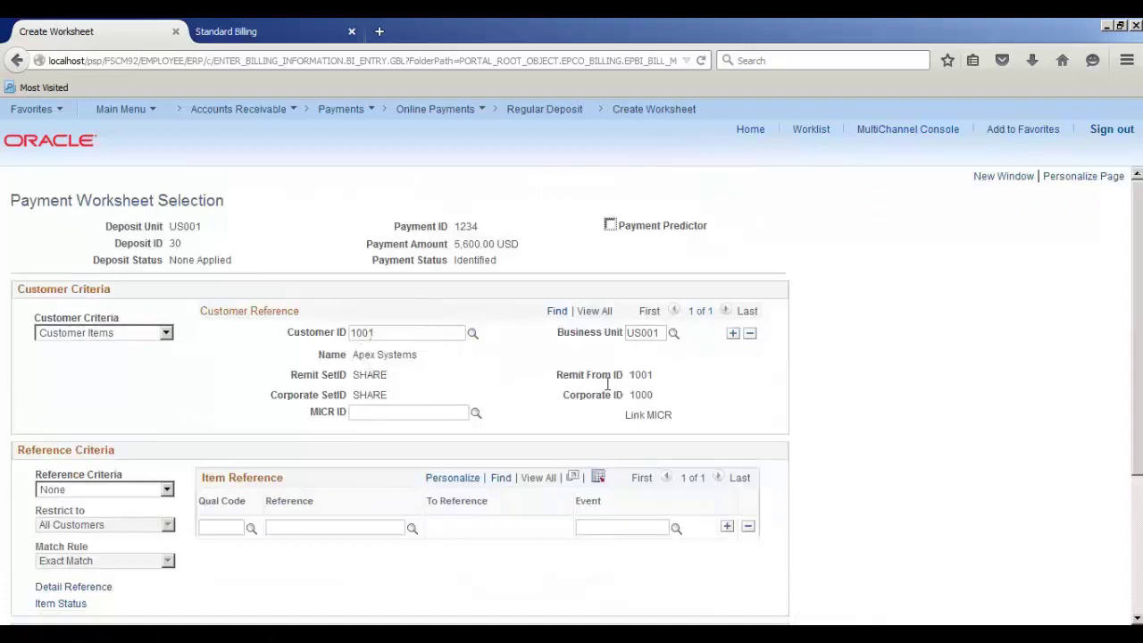
# Build the worksheet and select the 5,600.00 open item to apply the payment fully
pyautogui.scroll(-3, 605, 382)
pyautogui.click(70, 541)
pyautogui.scroll(-3, 400, 396)
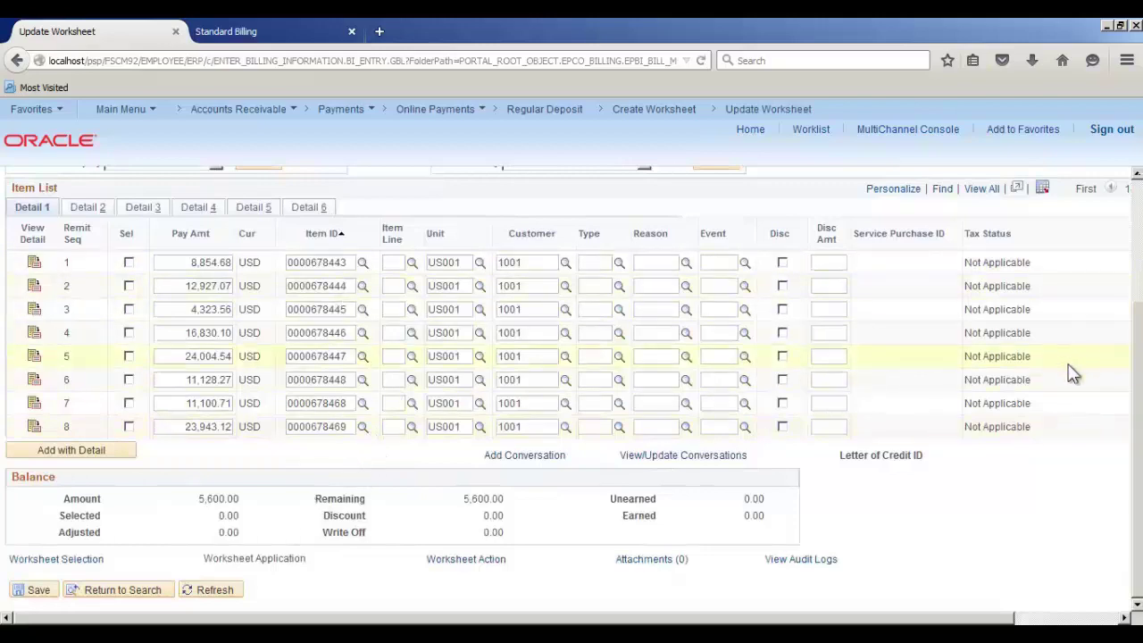
pyautogui.scroll(-5, 625, 408)
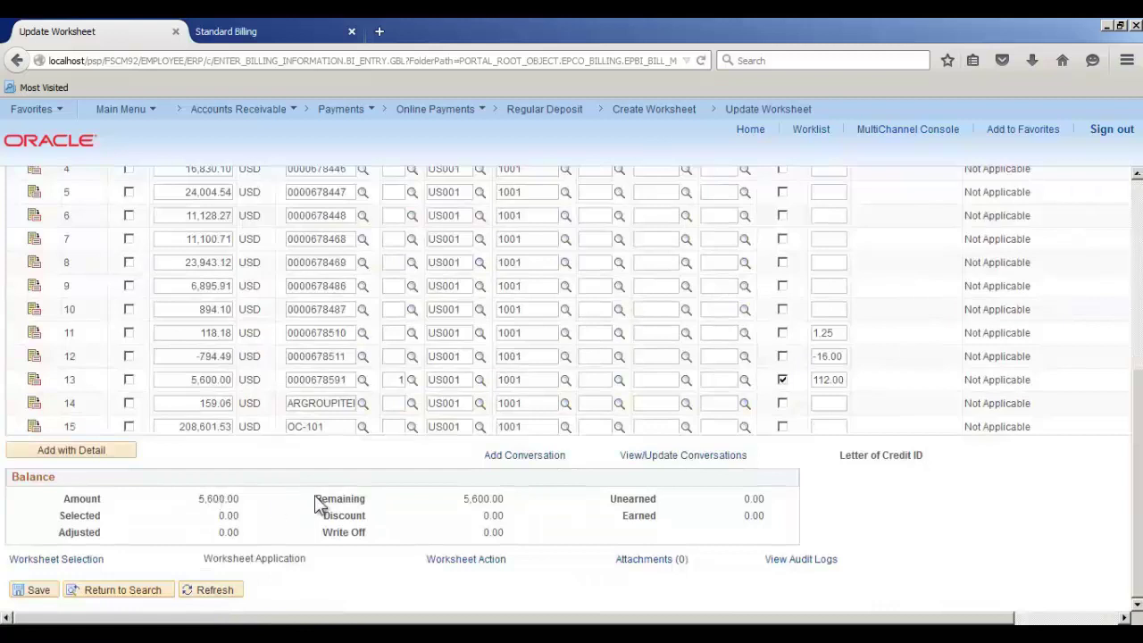
pyautogui.click(128, 379)
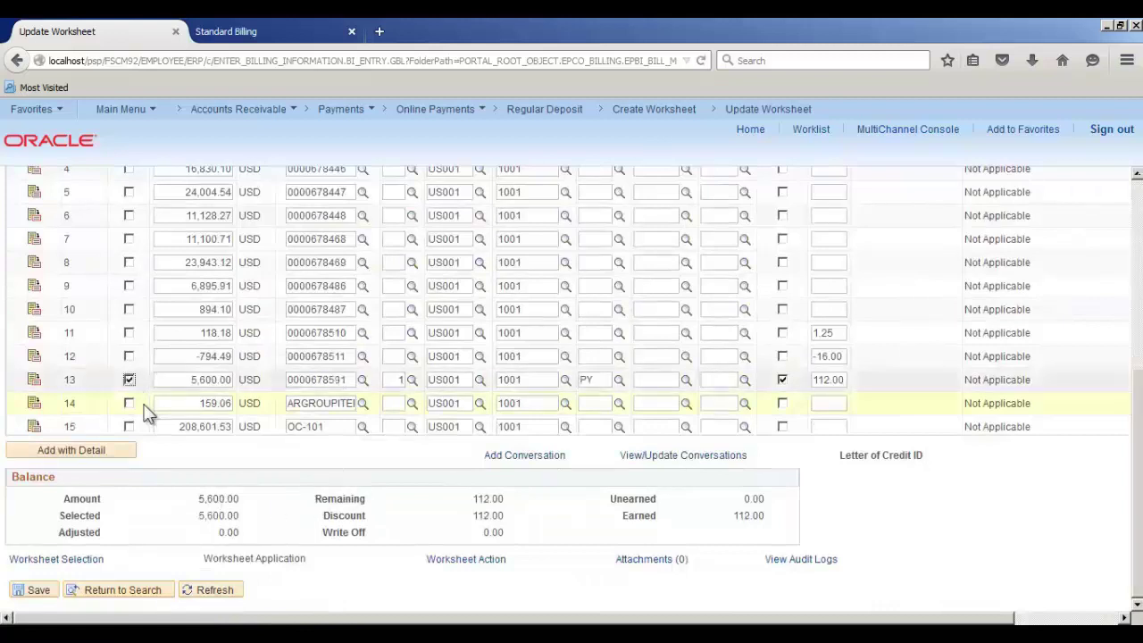
# Save the payment worksheet and bring up its Worksheet Action posting choices
pyautogui.click(39, 593)
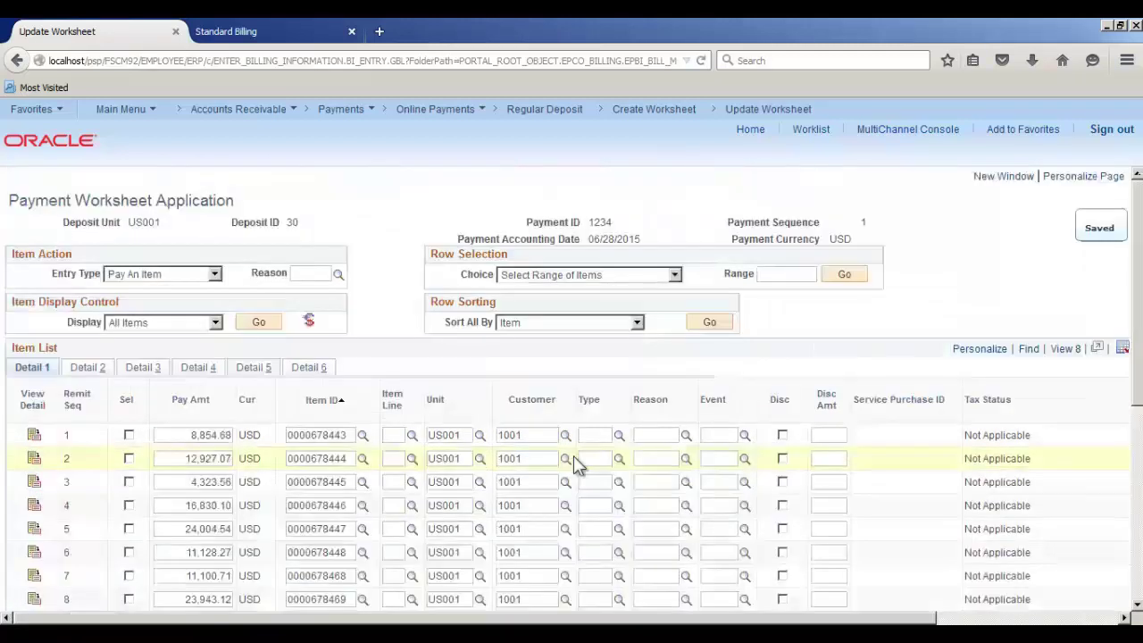
pyautogui.click(482, 564)
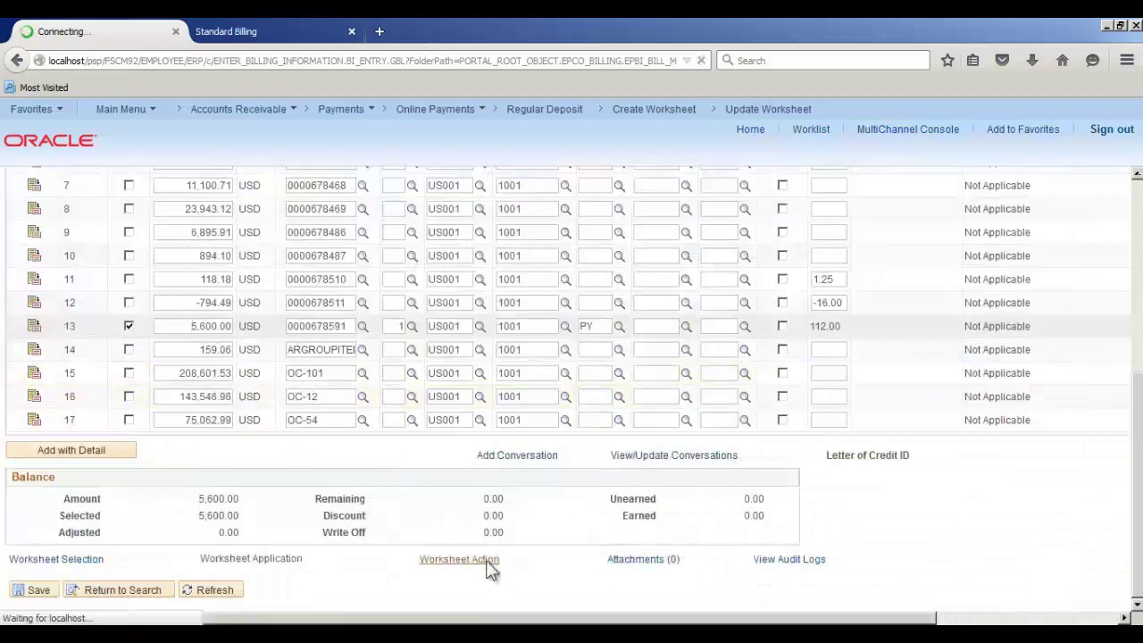
pyautogui.click(348, 314)
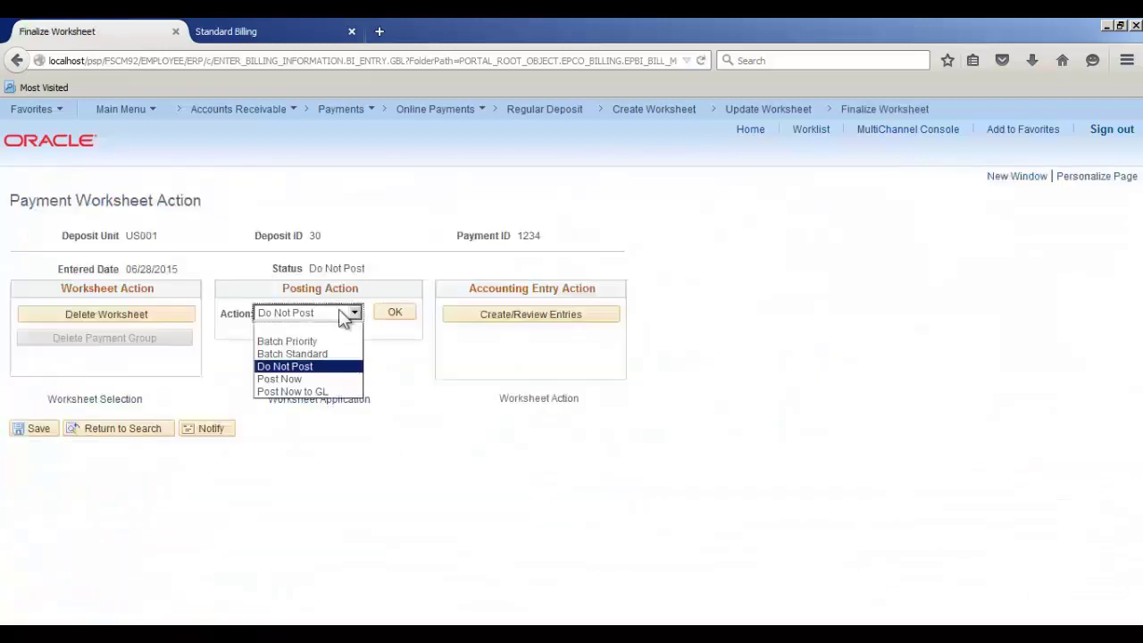
# Post deposit 30's worksheet with Post Now and dismiss the RenServer warning
pyautogui.click(317, 379)
pyautogui.click(396, 318)
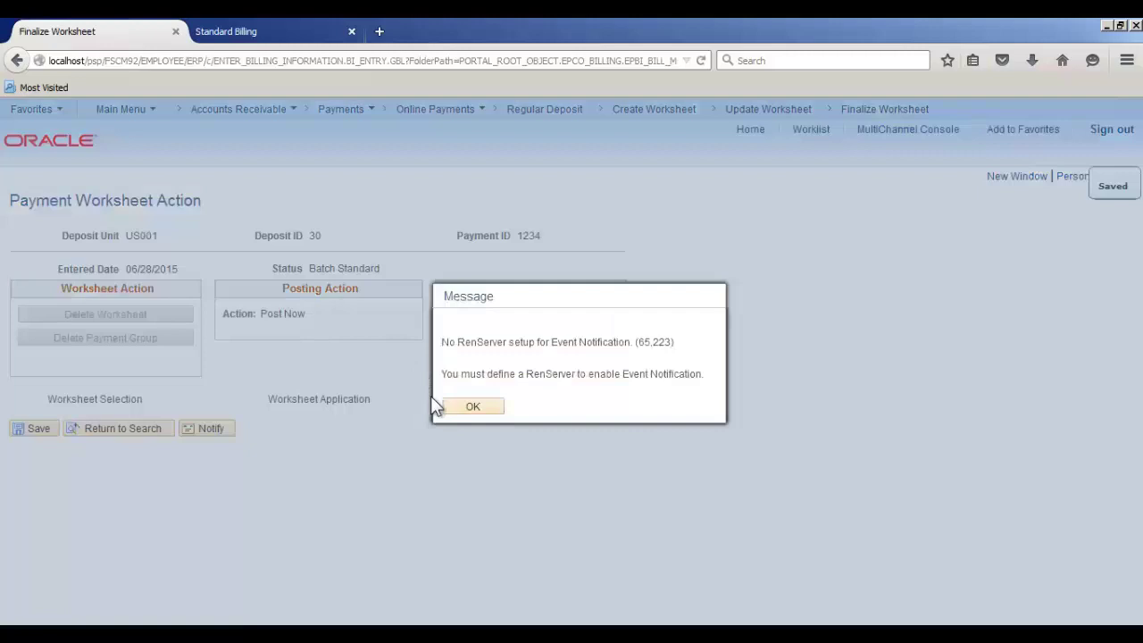
pyautogui.click(474, 407)
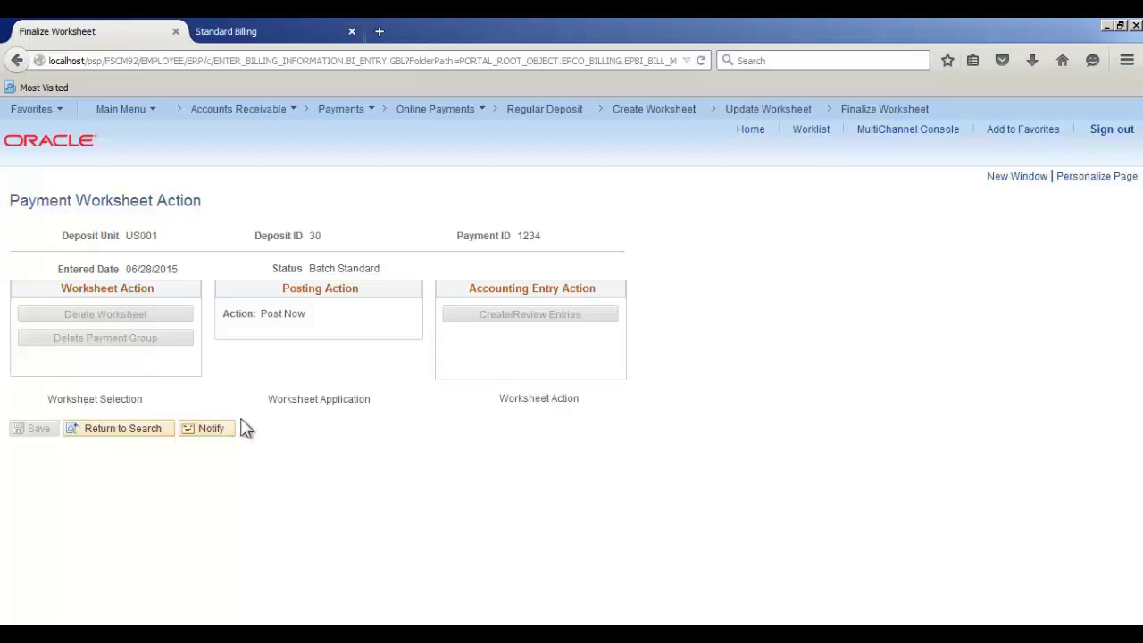
# In Generate Journals run control 1, add a second request for accounting definition ARDEFN
pyautogui.click(148, 117)
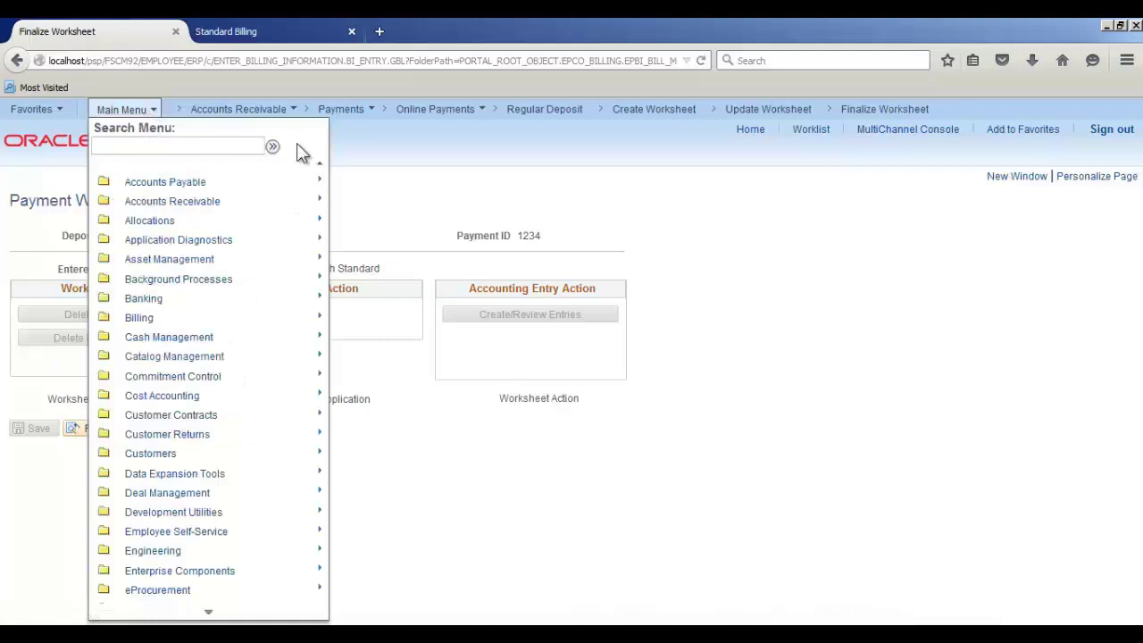
pyautogui.scroll(-5, 301, 153)
pyautogui.moveTo(198, 270)
pyautogui.moveTo(308, 435)
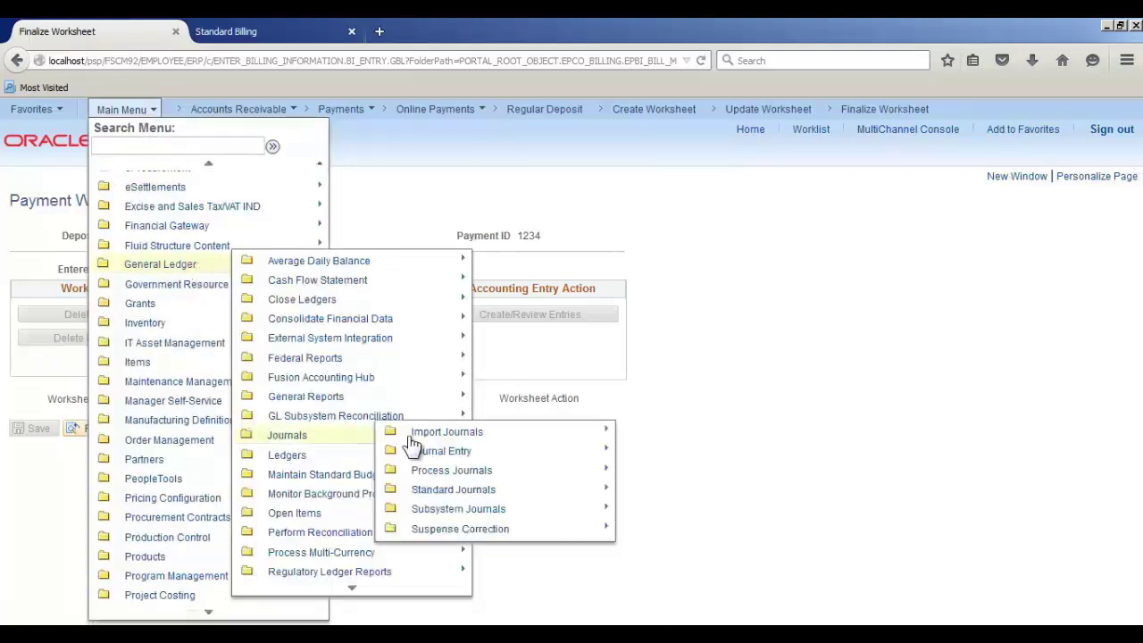
pyautogui.moveTo(470, 509)
pyautogui.click(612, 525)
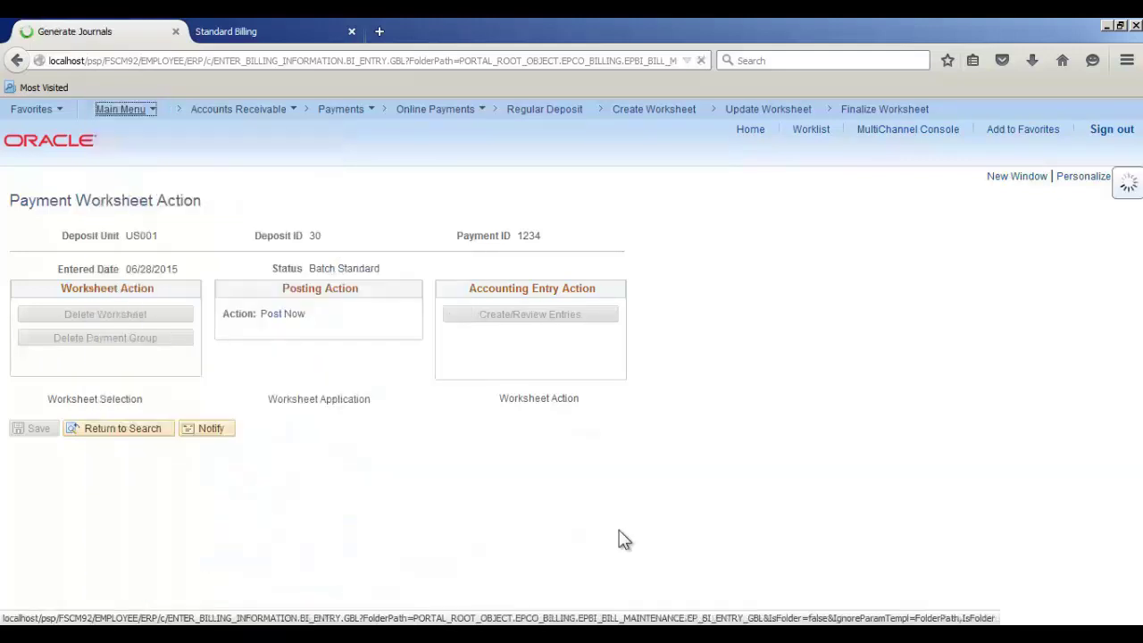
pyautogui.press('Return')
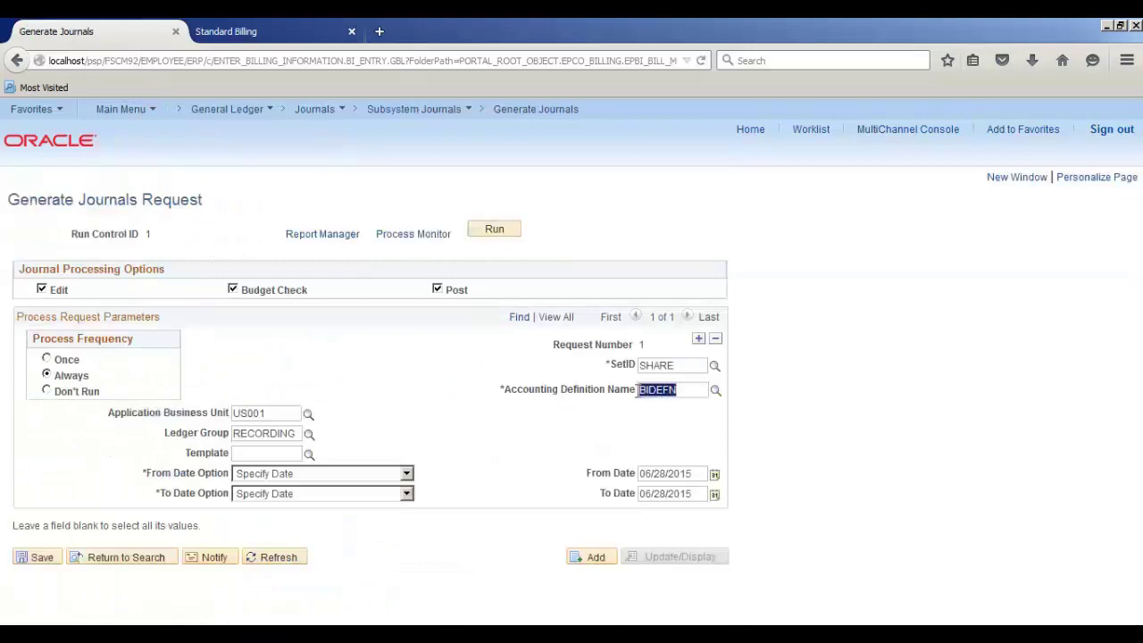
pyautogui.click(699, 338)
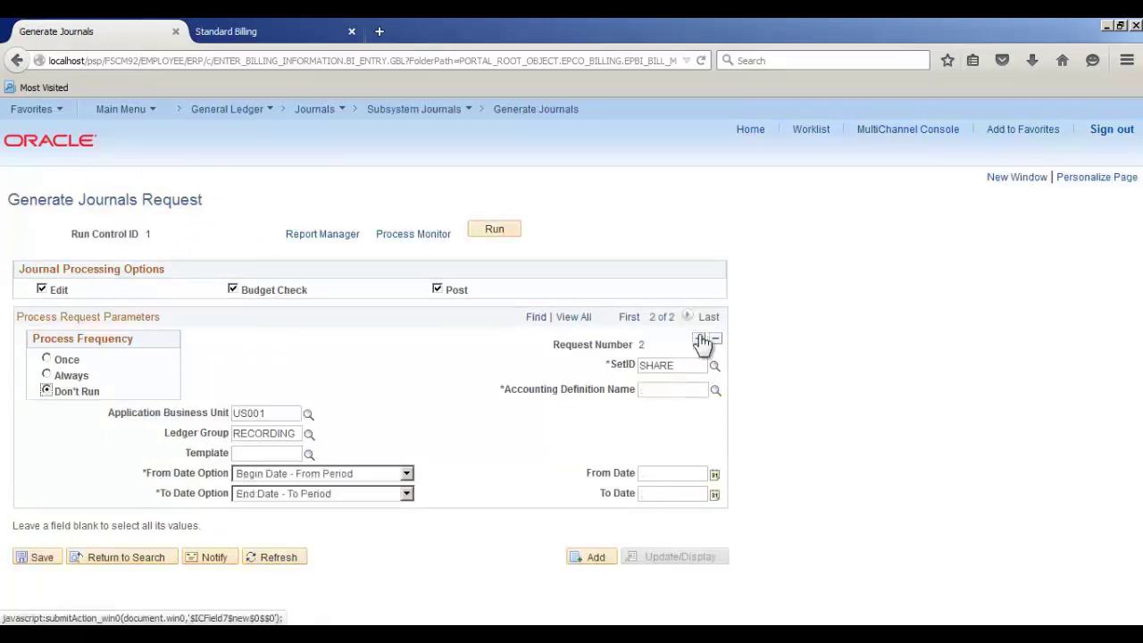
pyautogui.click(680, 390)
pyautogui.write('arde')
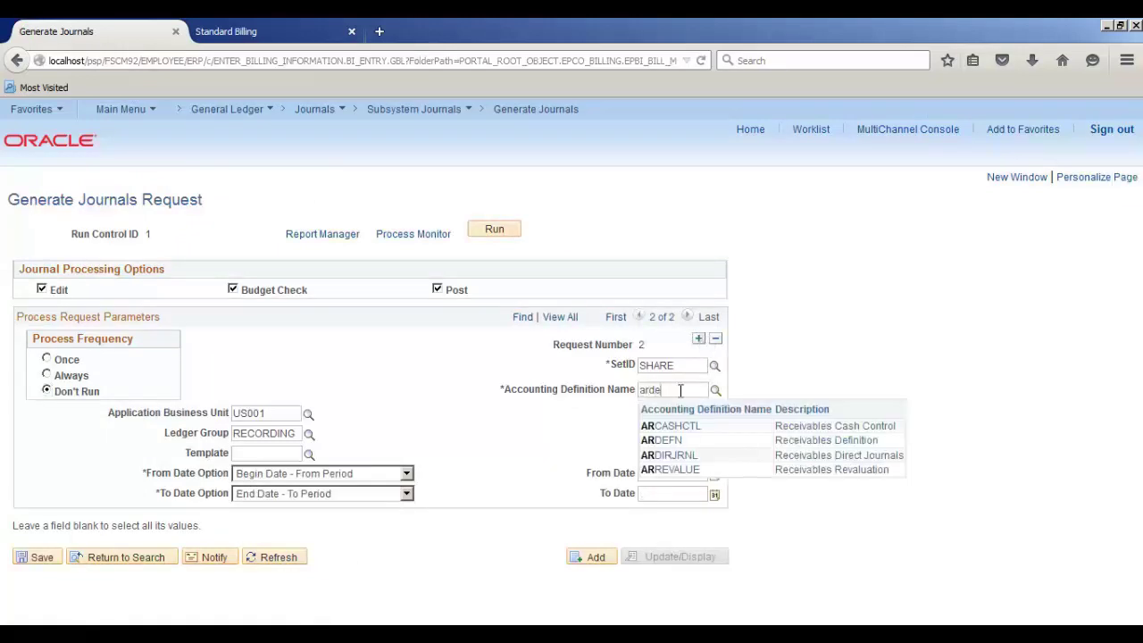
pyautogui.write('fn')
pyautogui.click(671, 426)
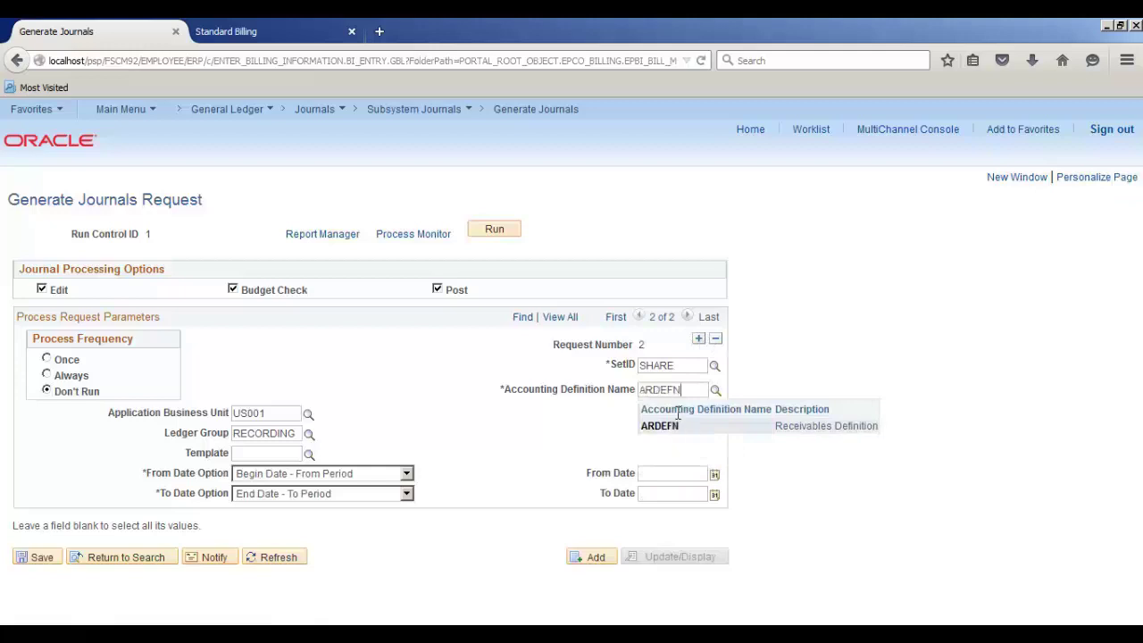
# Set the ARDEFN request to Specify Date for both dates and run Always, then save and run
pyautogui.click(559, 317)
pyautogui.scroll(-3, 611, 358)
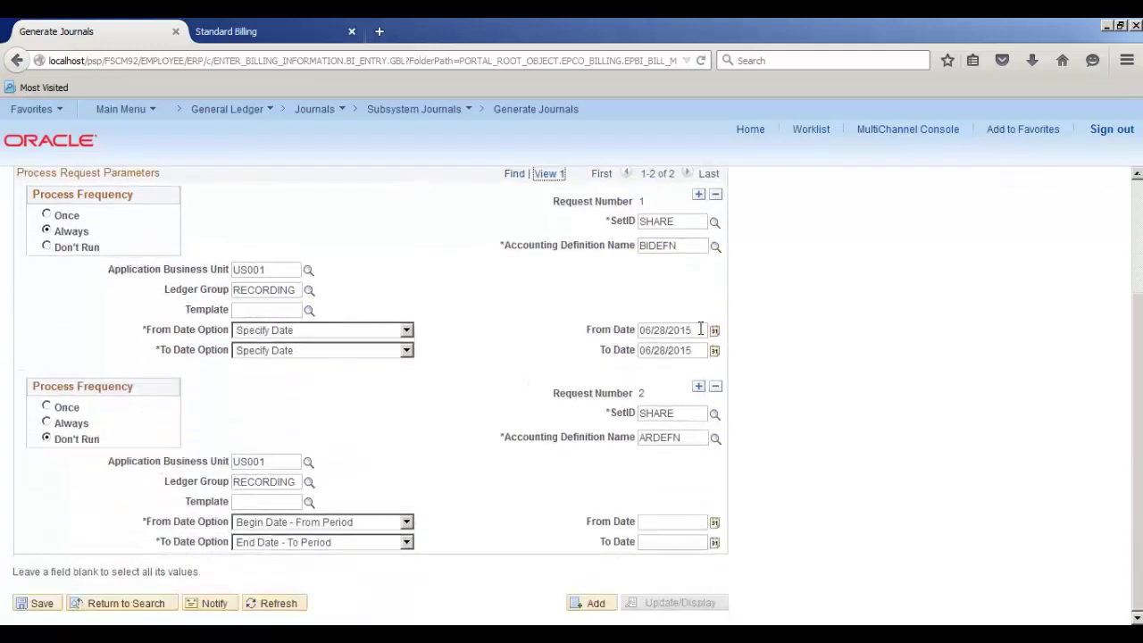
pyautogui.click(404, 523)
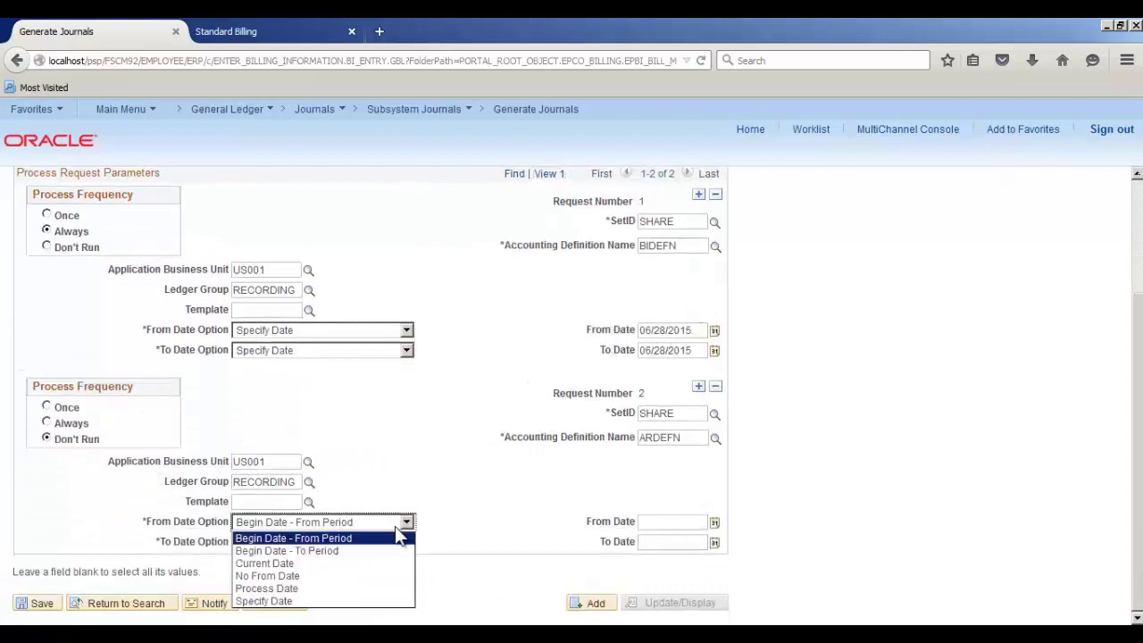
pyautogui.click(393, 601)
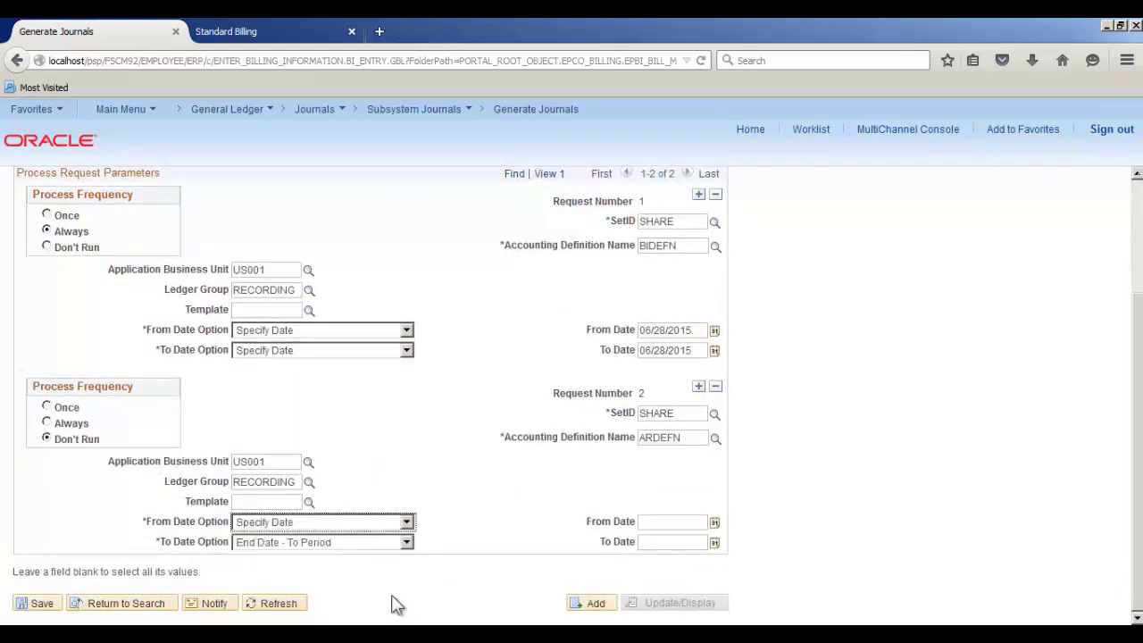
pyautogui.click(407, 543)
pyautogui.click(393, 610)
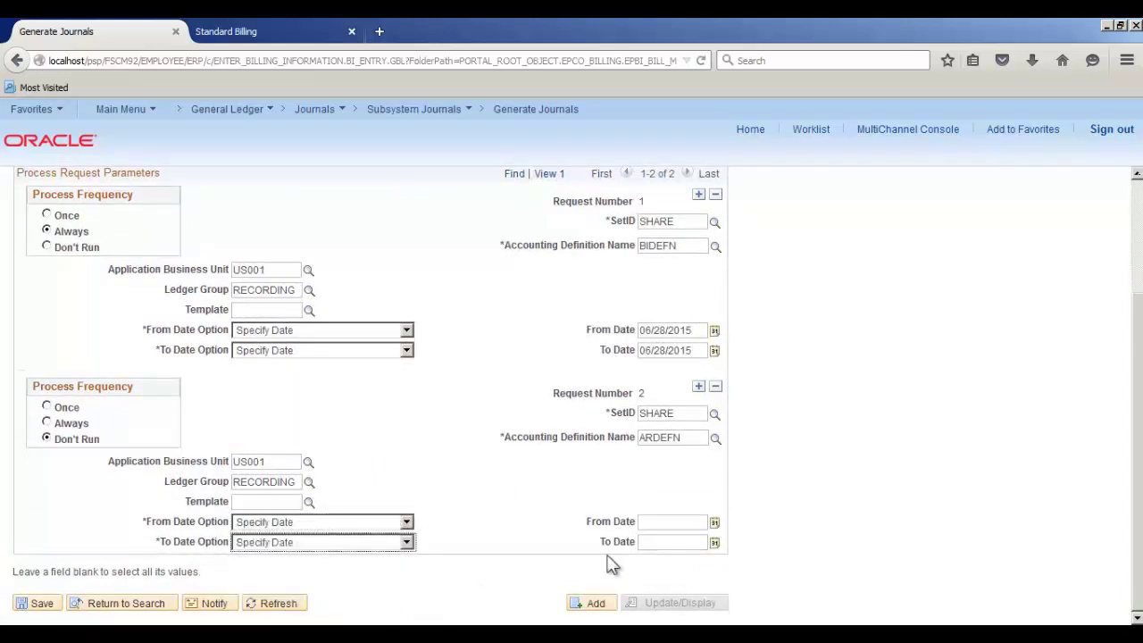
pyautogui.click(46, 423)
pyautogui.click(40, 603)
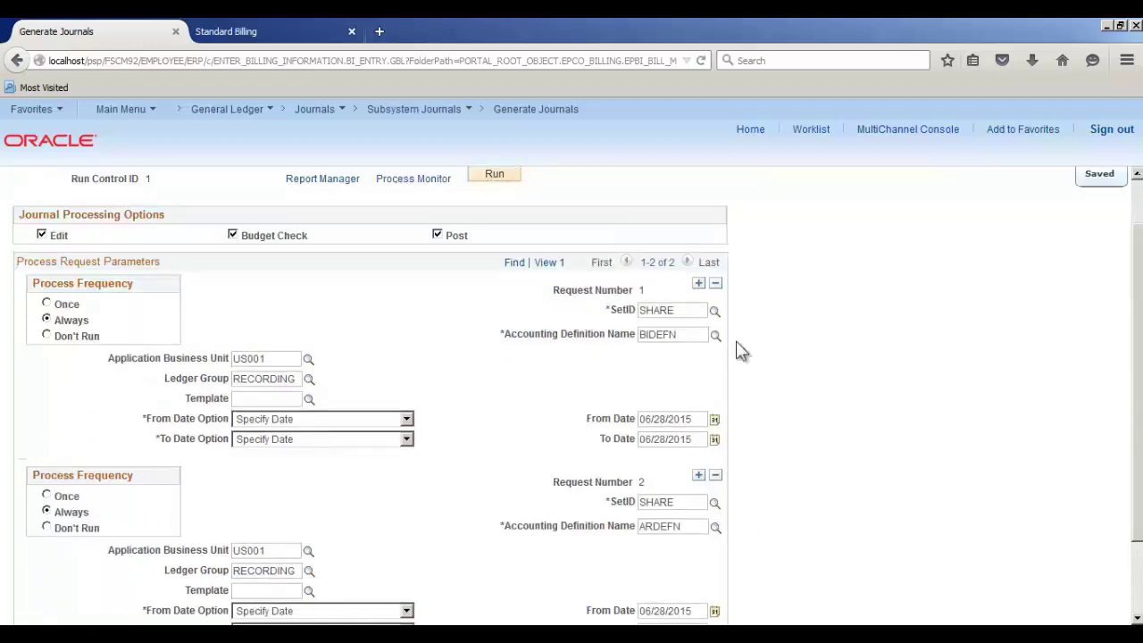
pyautogui.click(512, 179)
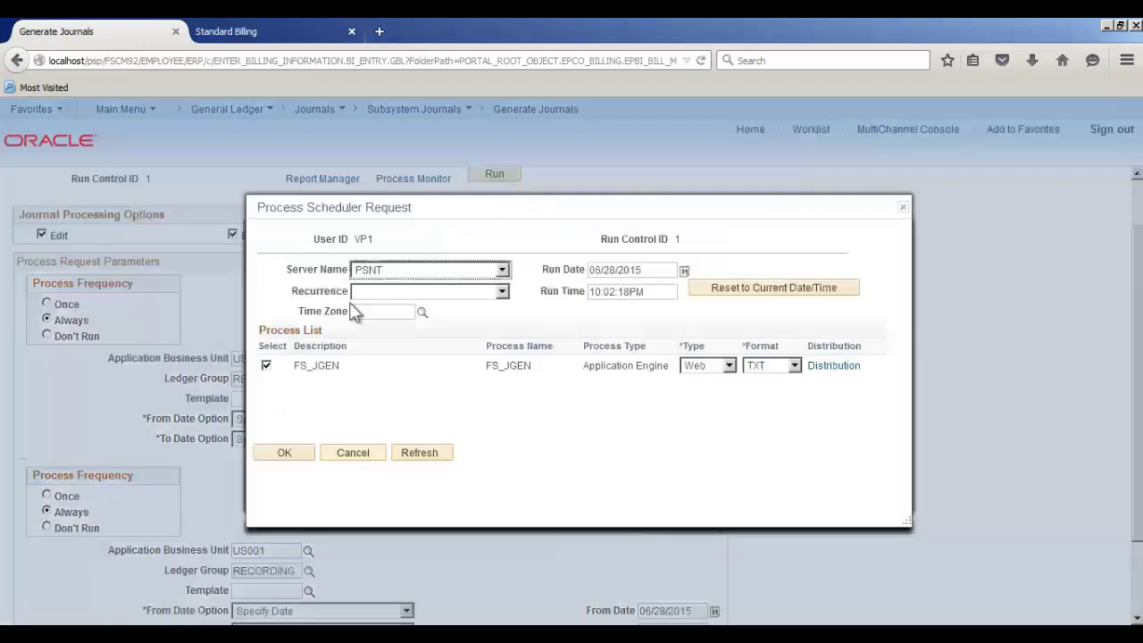
# Submit the FS_JGEN journal generation process and go to the Create/Update Journal Entries search
pyautogui.click(286, 453)
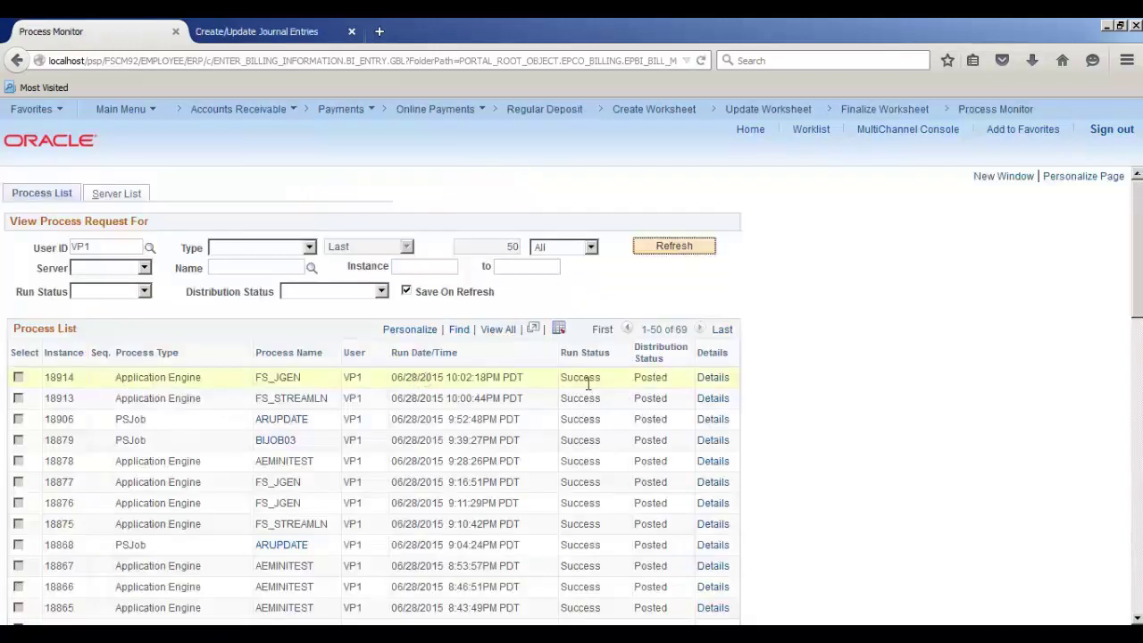
pyautogui.click(282, 30)
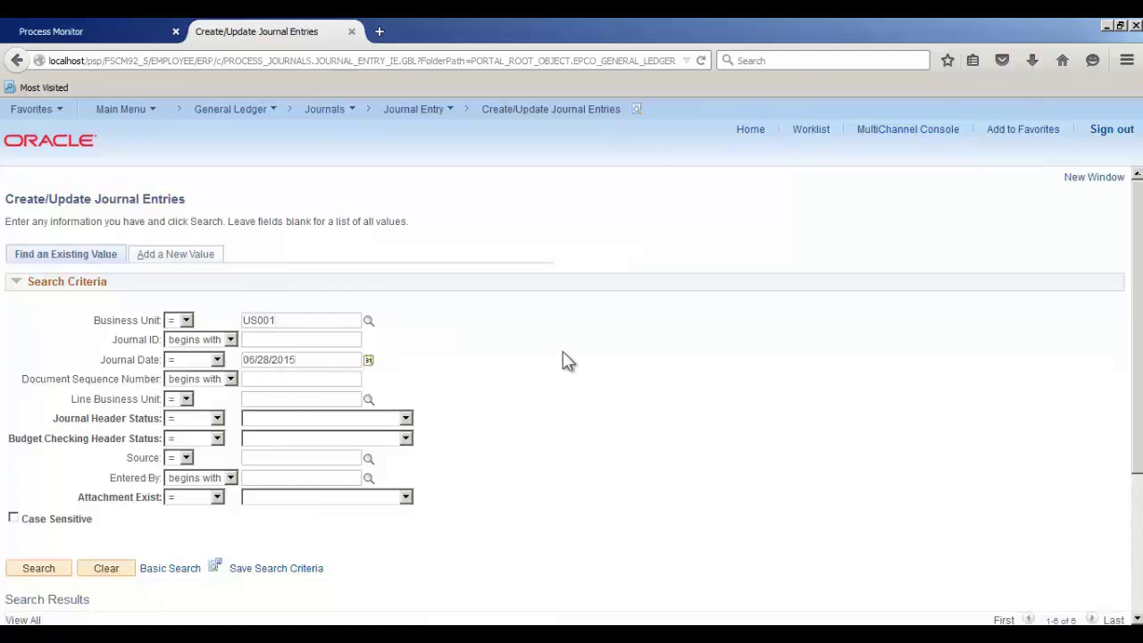
# Open billing journal BI00000277 from the search results and review its lines
pyautogui.scroll(-3, 584, 355)
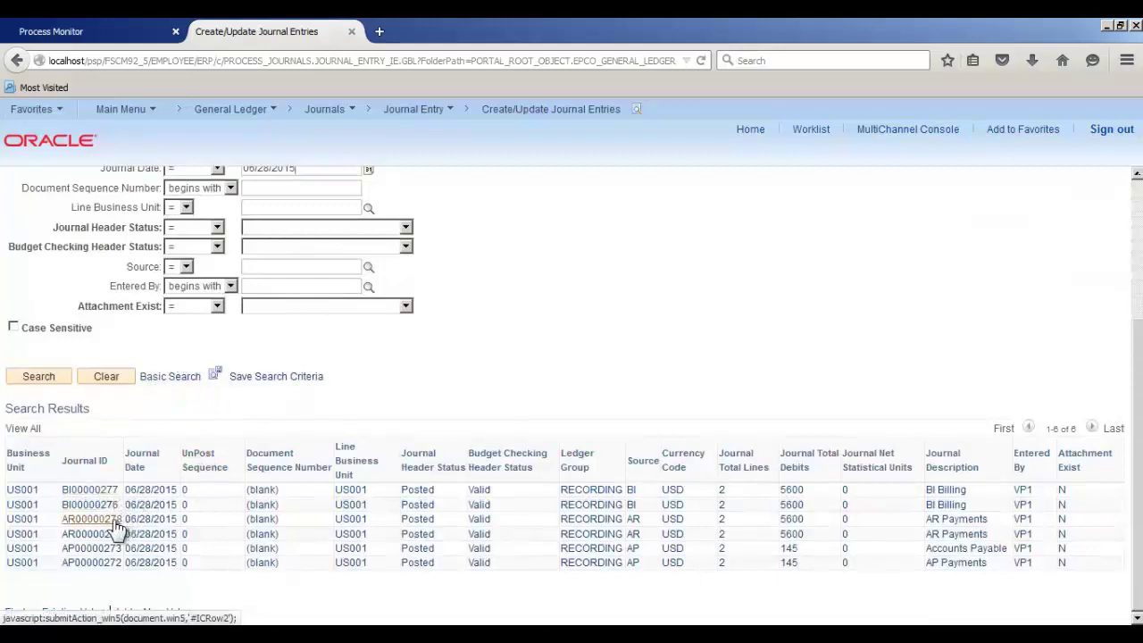
pyautogui.click(797, 493)
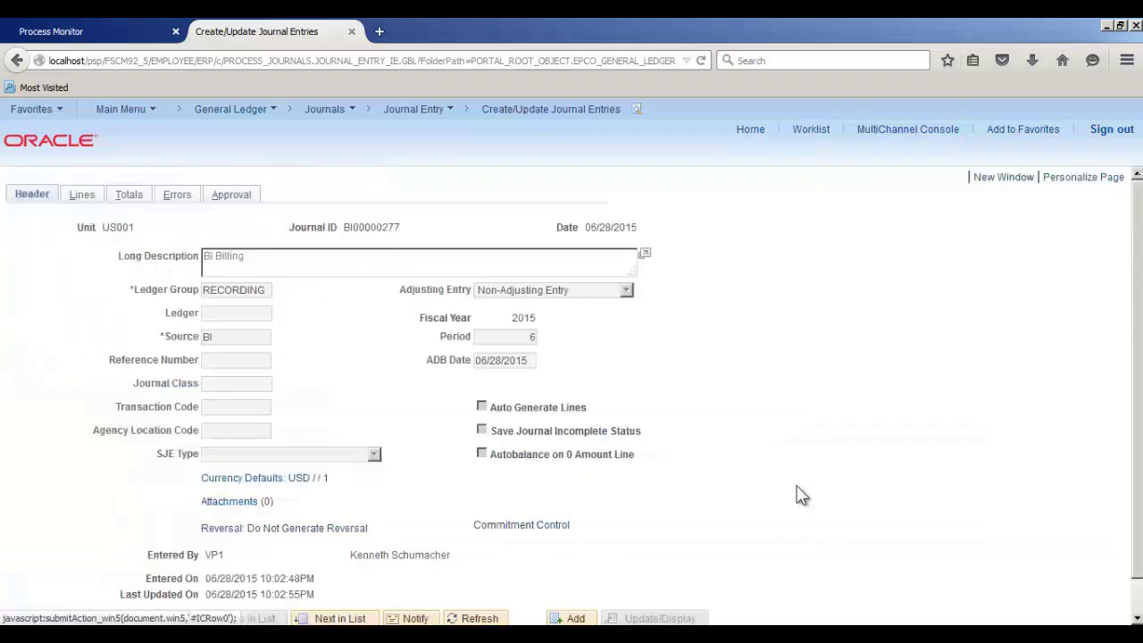
pyautogui.click(82, 194)
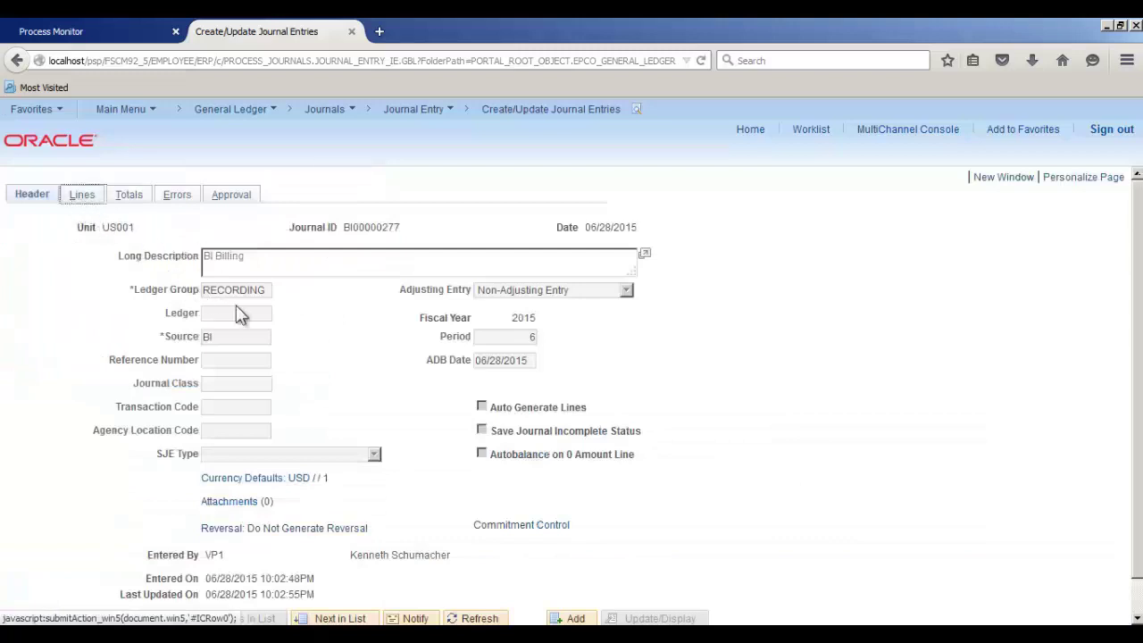
pyautogui.click(78, 198)
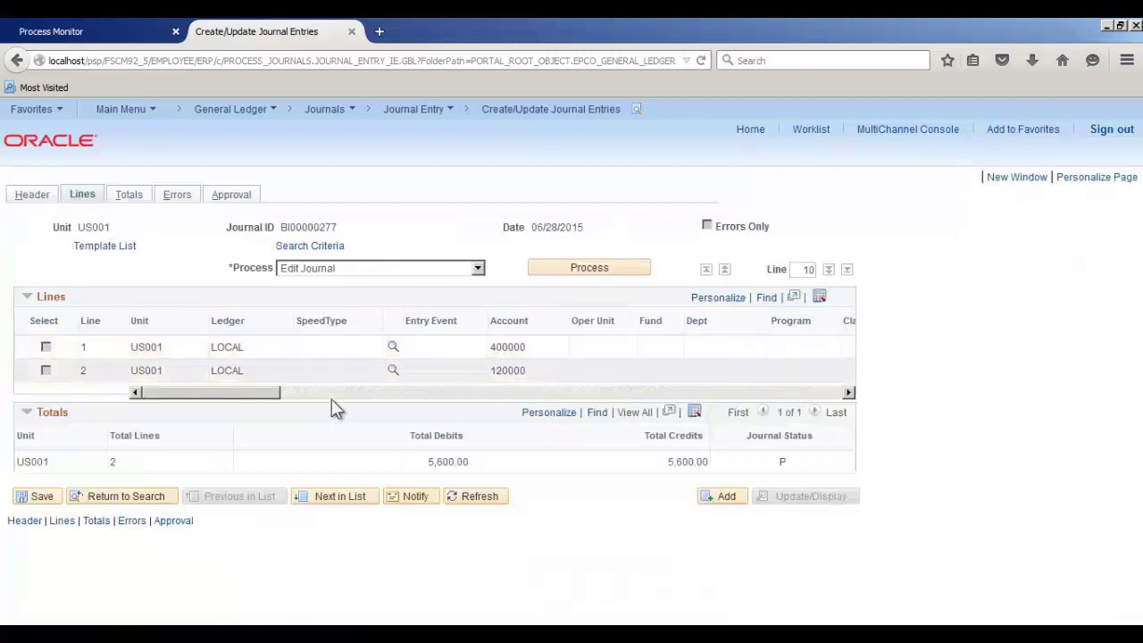
pyautogui.moveTo(273, 395); pyautogui.dragTo(179, 402)
# Open AR journal AR00000278 and check its 5,600.00 lines to accounts 120000 and 100003
pyautogui.click(163, 497)
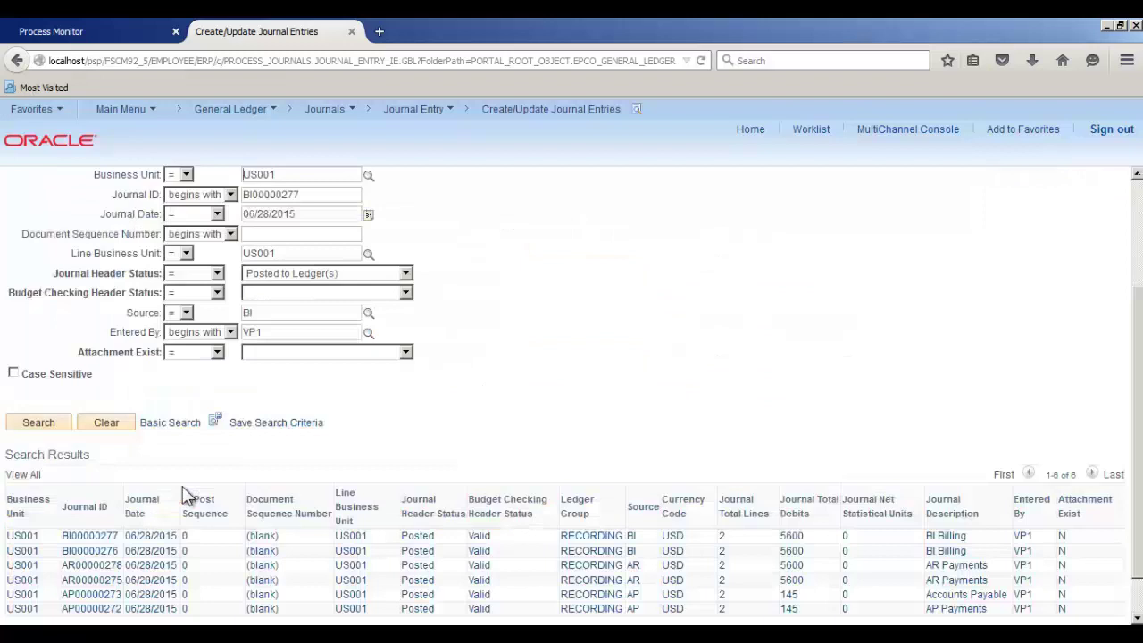
pyautogui.scroll(-1, 189, 494)
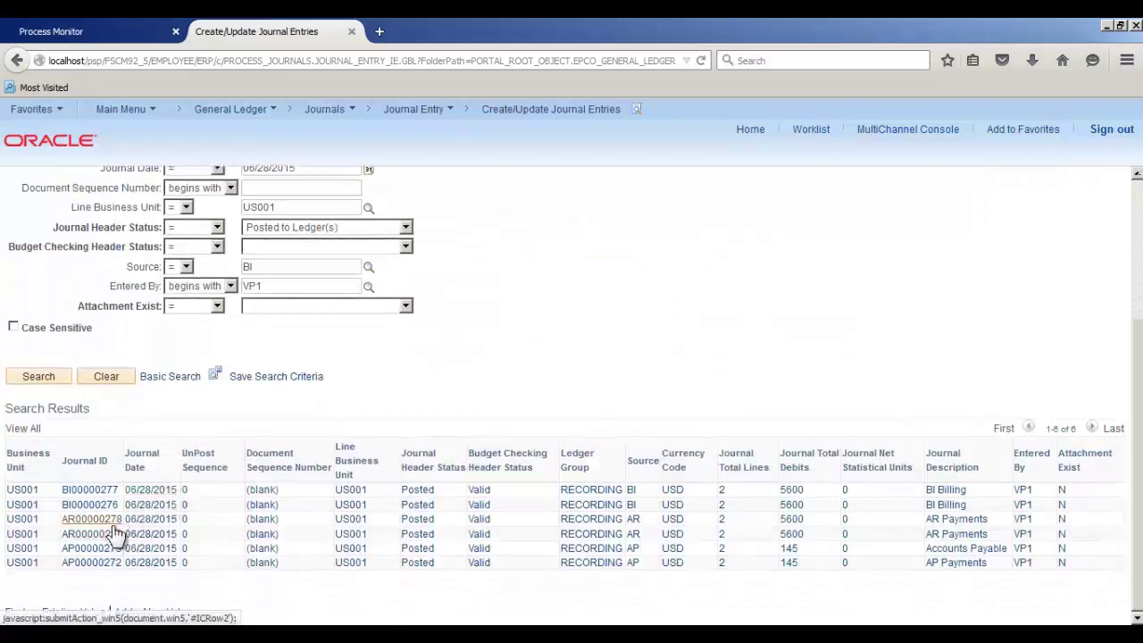
pyautogui.click(110, 521)
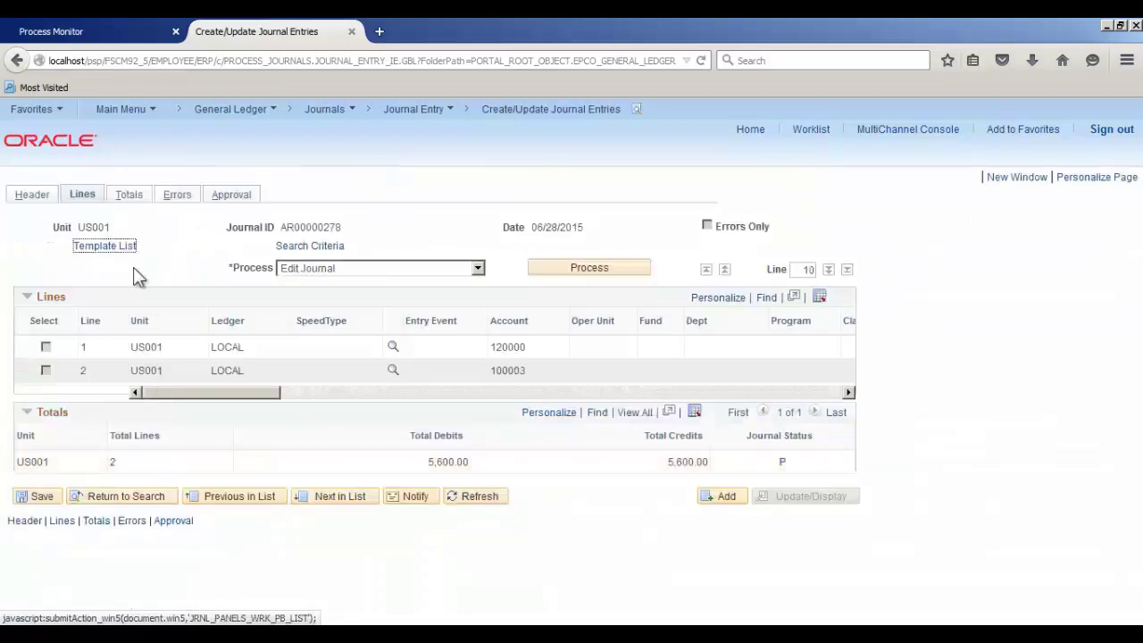
pyautogui.moveTo(229, 395); pyautogui.dragTo(647, 397)
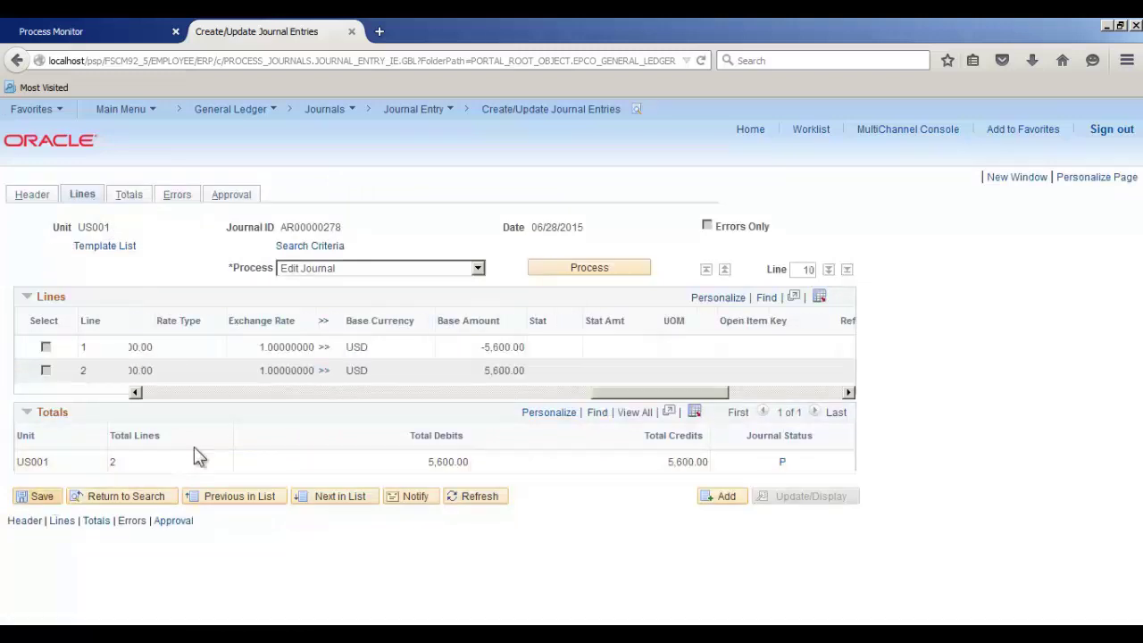